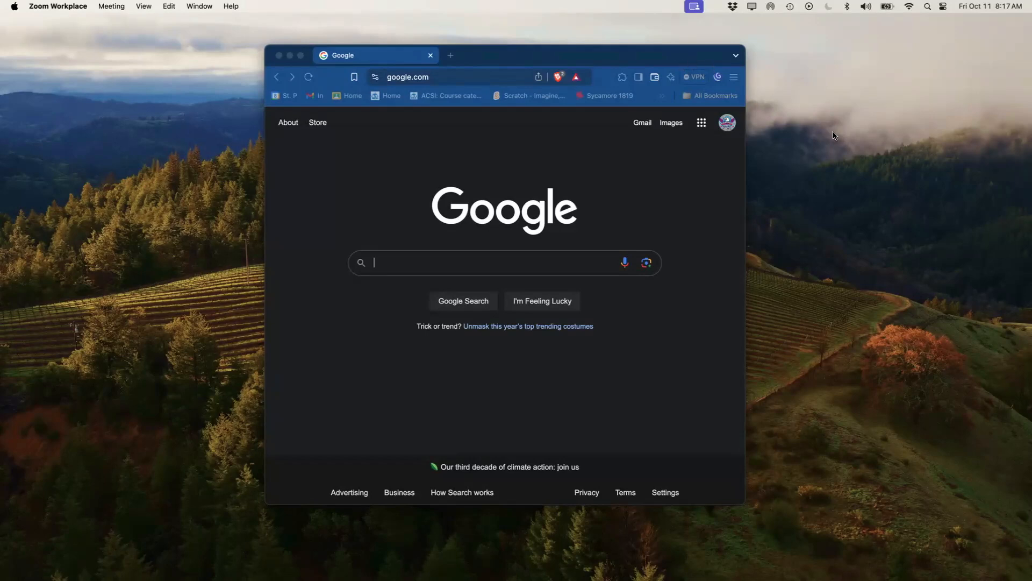
Open a new browser tab and enlarge the browser window to fill the screen
{"action": "left_click", "coordinate": [378, 57]}
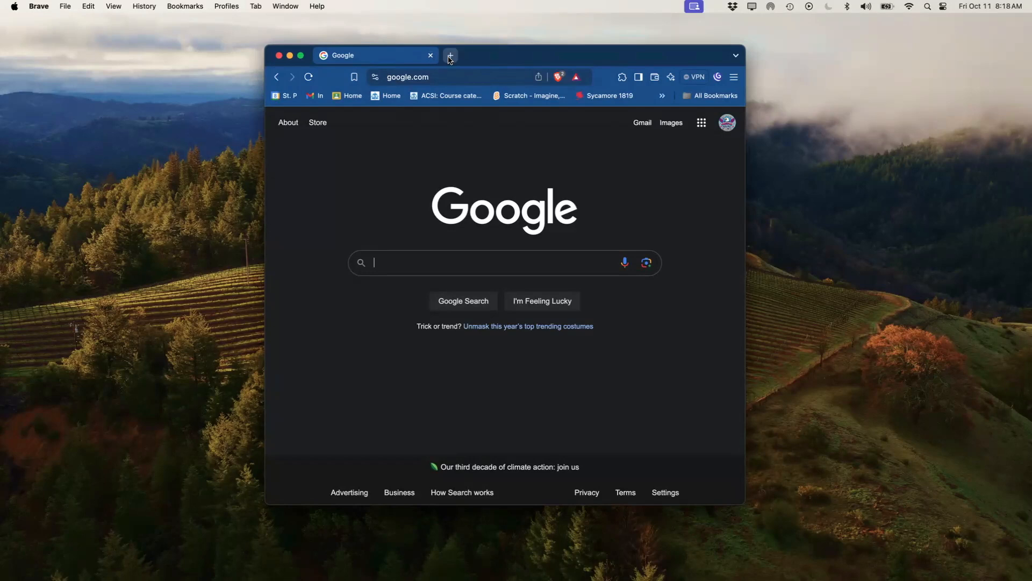
{"action": "left_click", "coordinate": [451, 56]}
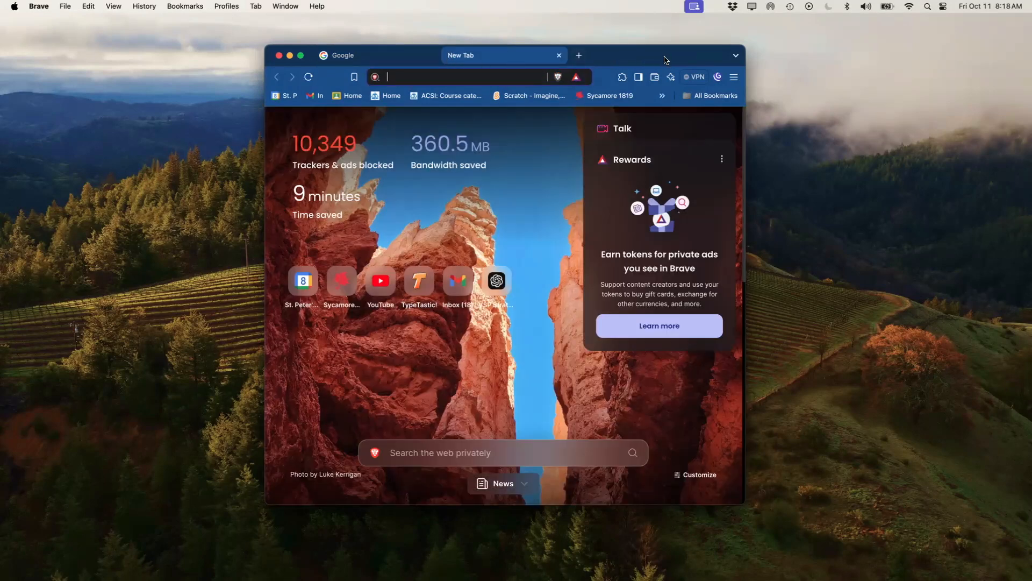
{"action": "double_click", "coordinate": [666, 59]}
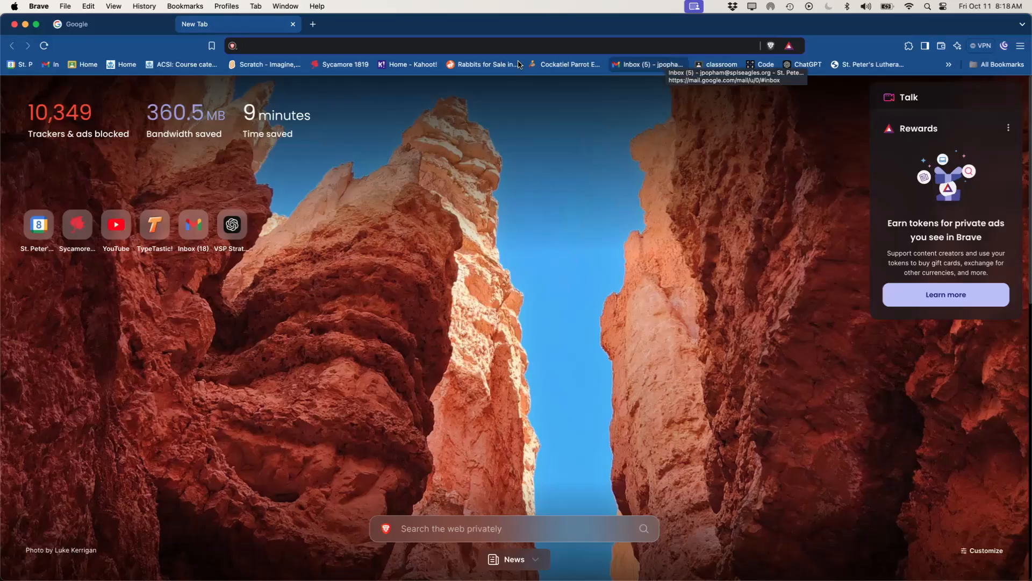
Turn off the browser's option to always show bookmarks
{"action": "left_click", "coordinate": [110, 6]}
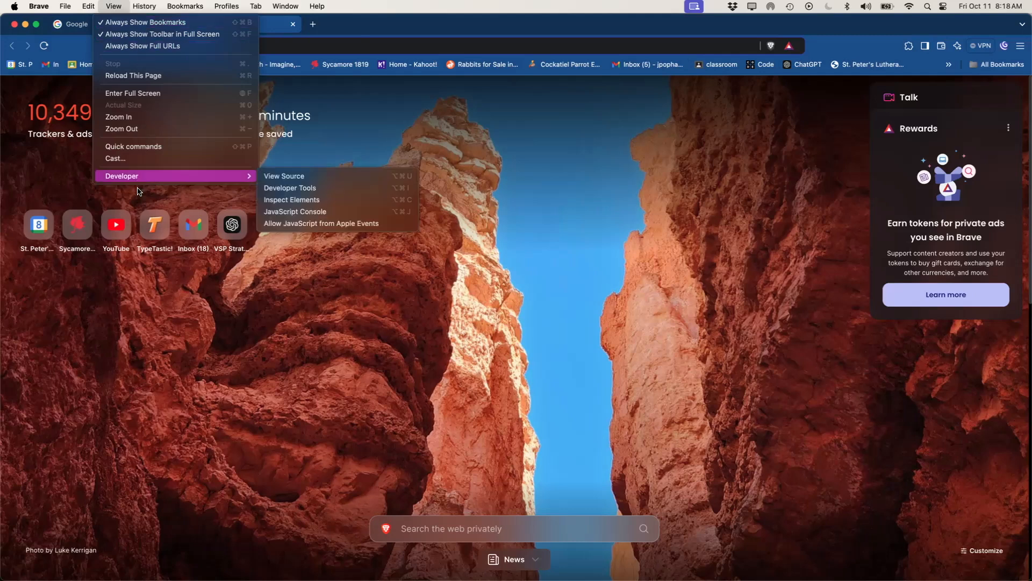
{"action": "mouse_move", "coordinate": [143, 15]}
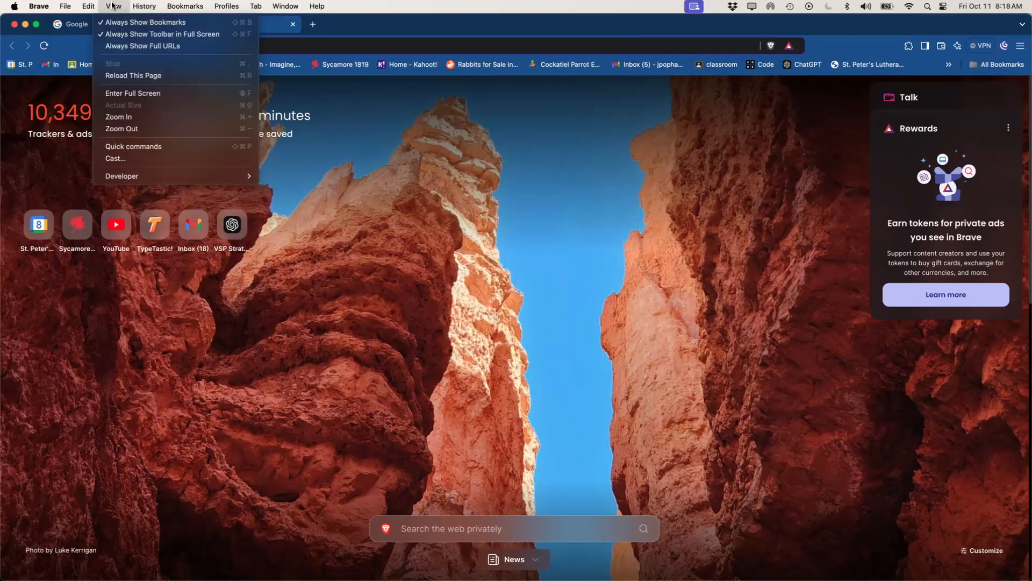
{"action": "left_click", "coordinate": [118, 21]}
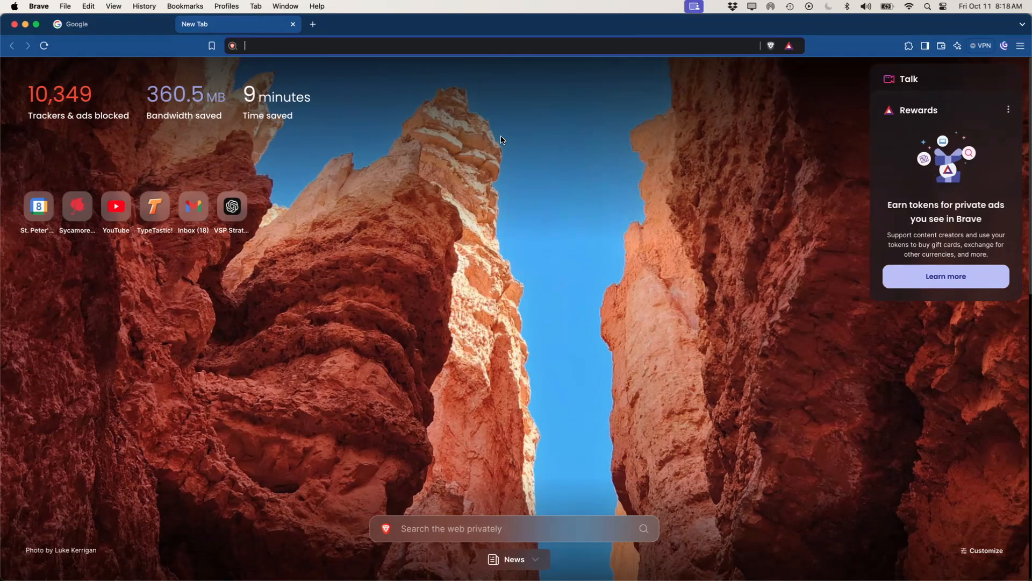
Return to the Google home page, go to Google Sheets and create a blank spreadsheet
{"action": "left_click", "coordinate": [117, 24]}
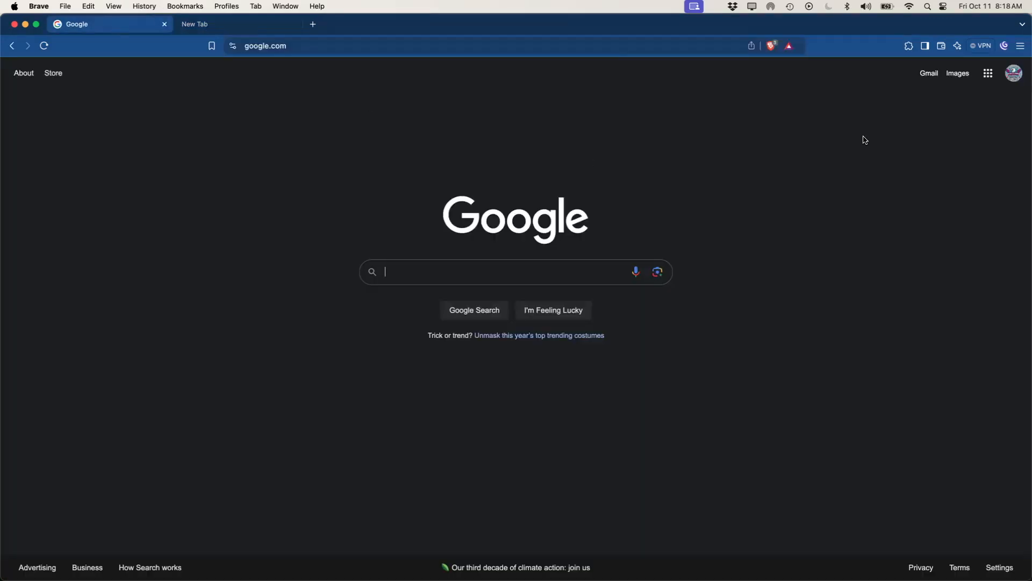
{"action": "left_click", "coordinate": [989, 75]}
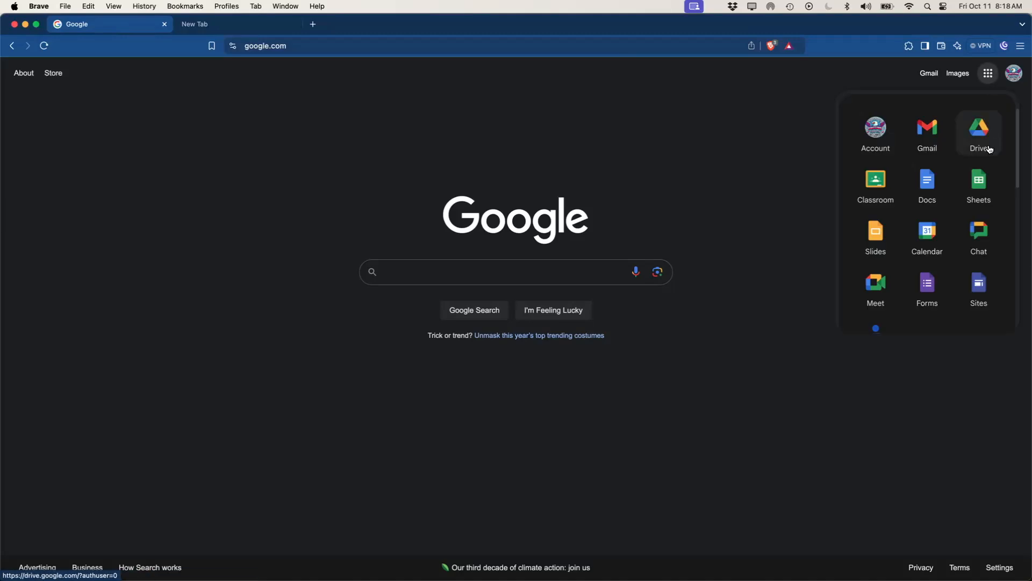
{"action": "left_click", "coordinate": [983, 179]}
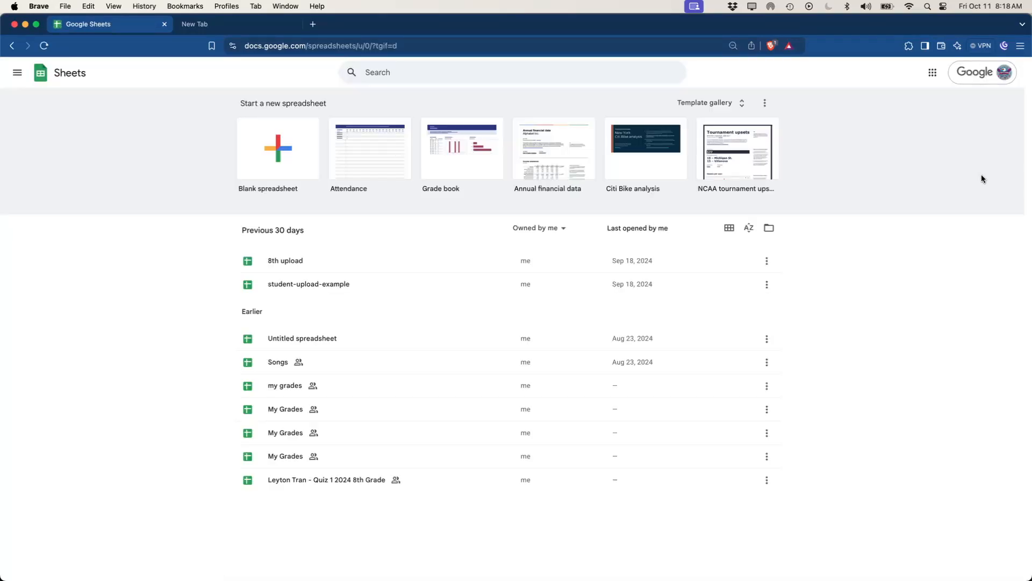
{"action": "left_click", "coordinate": [289, 153]}
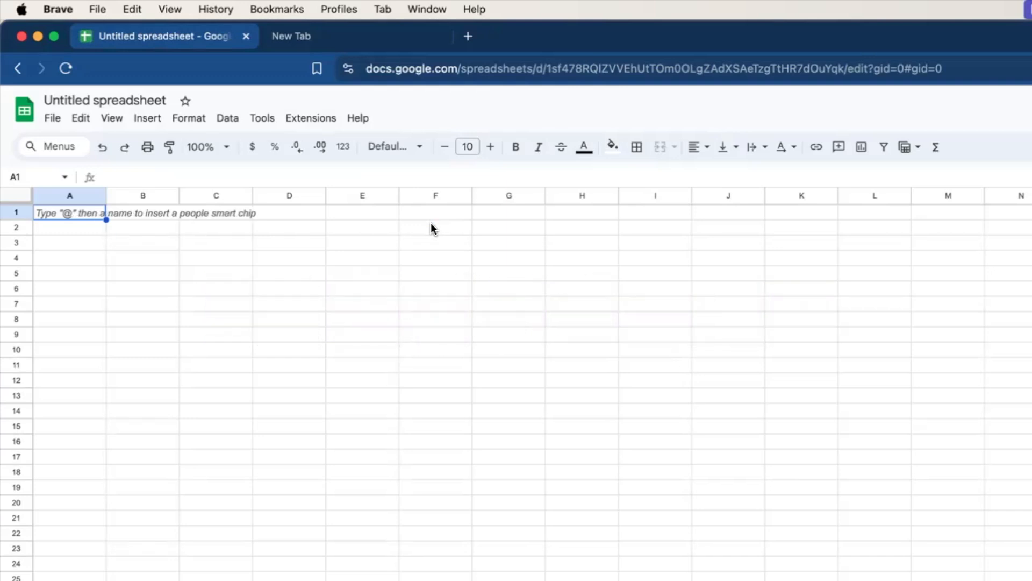
Enter the column headers Income, Expenses, Date and Name in cells B2 through E2
{"action": "left_click", "coordinate": [149, 232]}
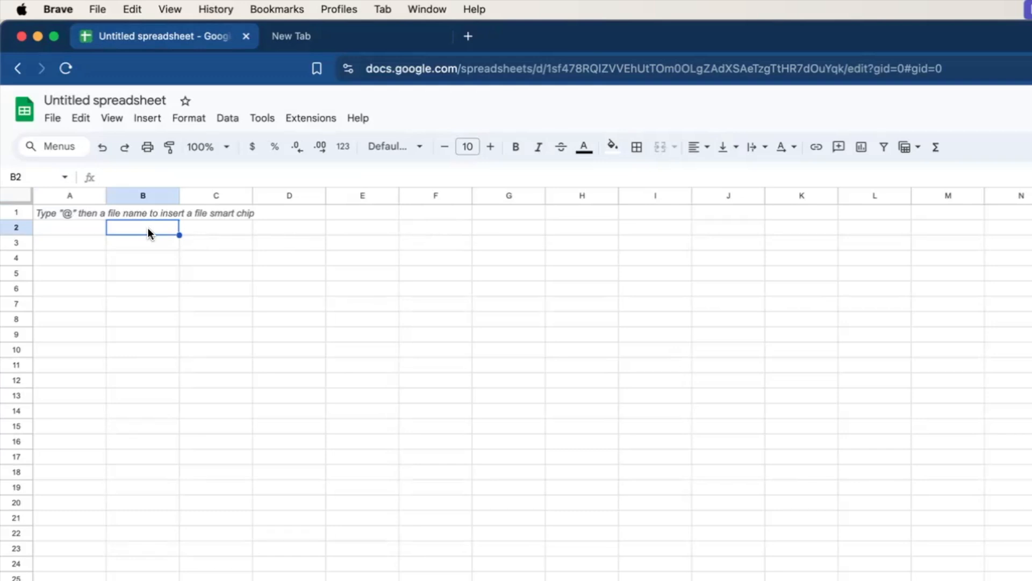
{"action": "type", "text": "Income"}
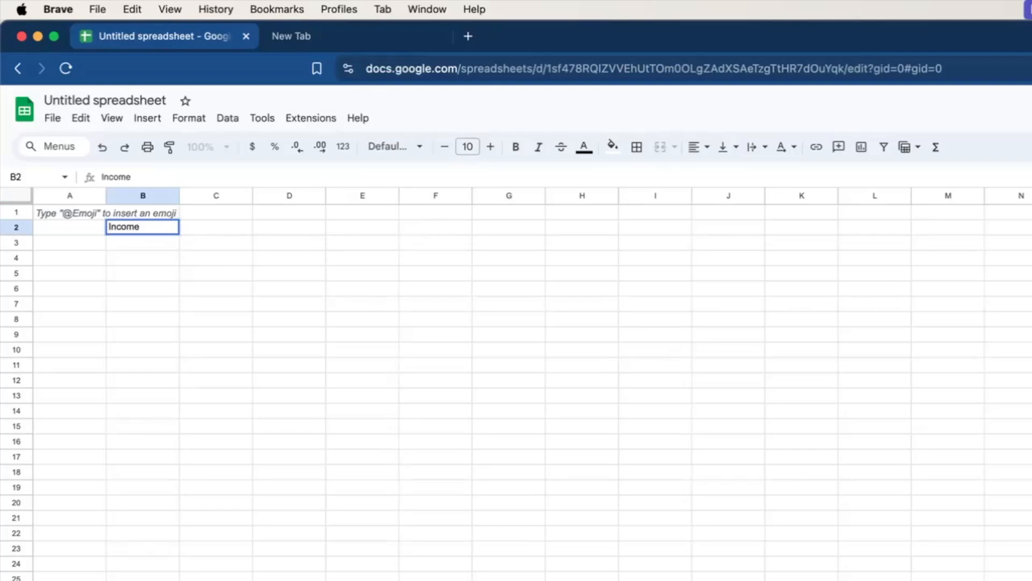
{"action": "key", "text": "Tab"}
{"action": "type", "text": "Expenses"}
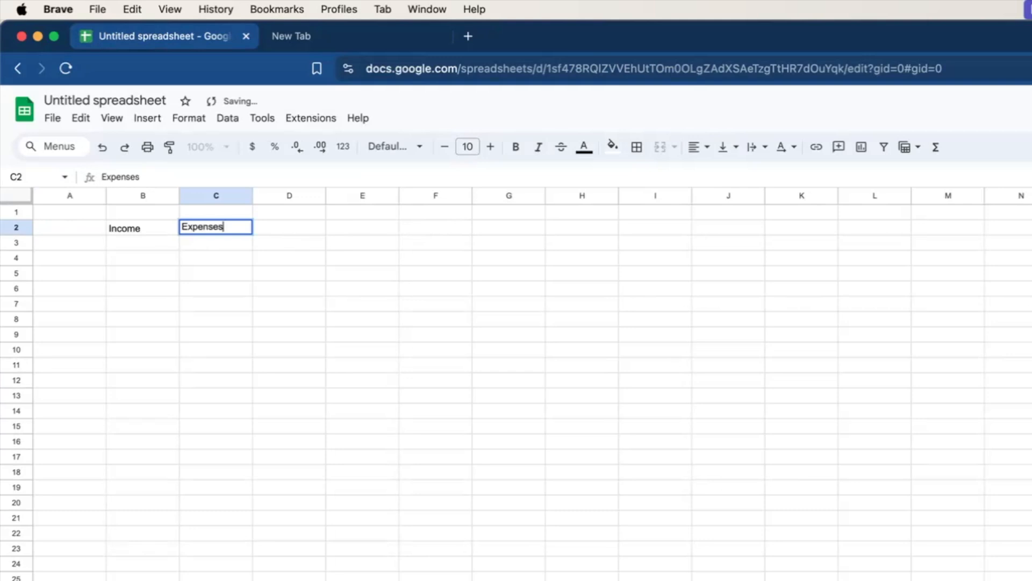
{"action": "key", "text": "Tab"}
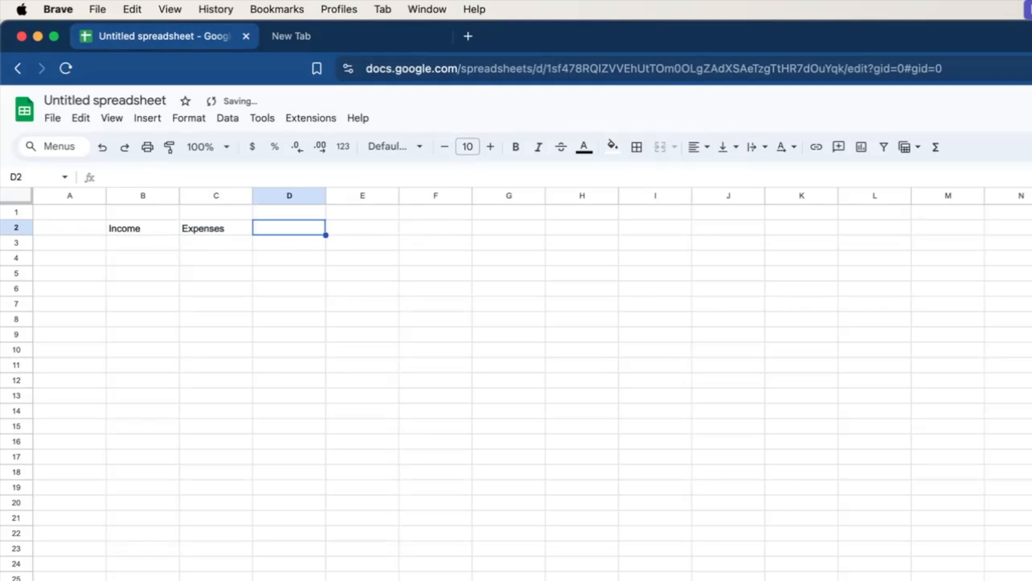
{"action": "type", "text": "Dat"}
{"action": "key", "text": "BackSpace"}
{"action": "type", "text": "te"}
{"action": "key", "text": "Tab"}
{"action": "type", "text": "Name"}
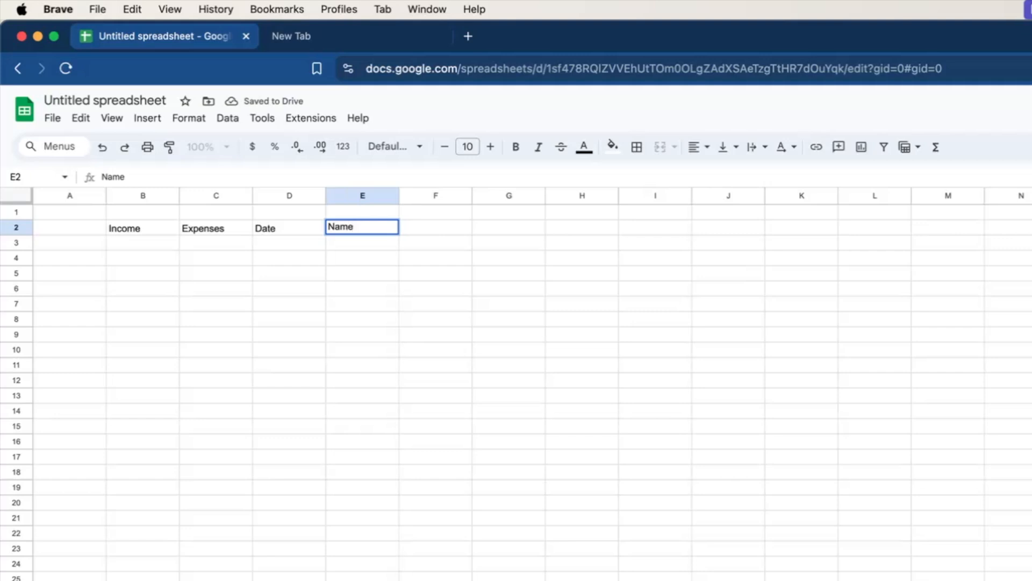
{"action": "key", "text": "Return"}
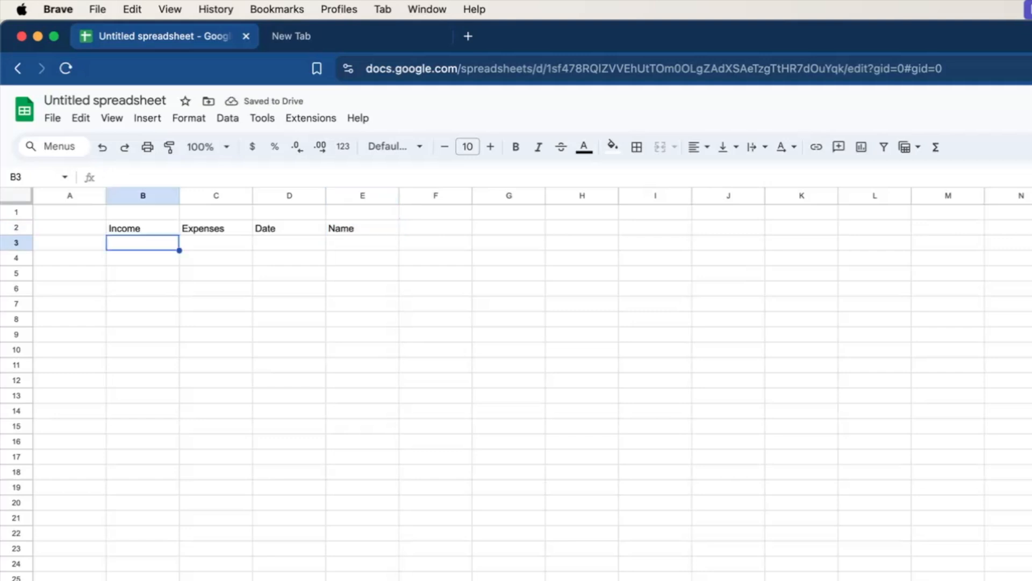
Fill row 3 with income 400, date "oct 11th" and name "sale of Minecraft Licenses", leaving Expenses empty
{"action": "type", "text": "400"}
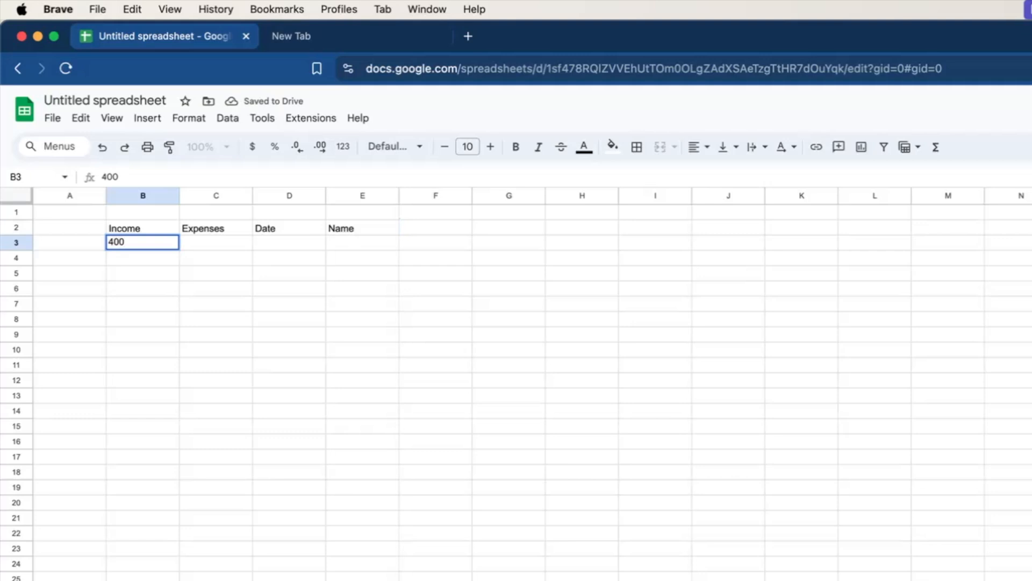
{"action": "key", "text": "Tab"}
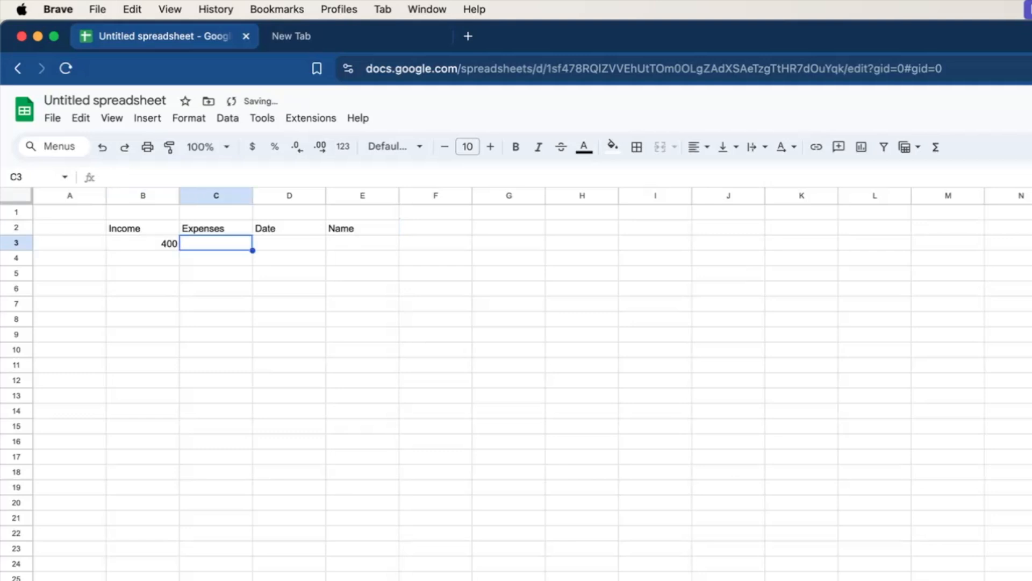
{"action": "left_click", "coordinate": [288, 243]}
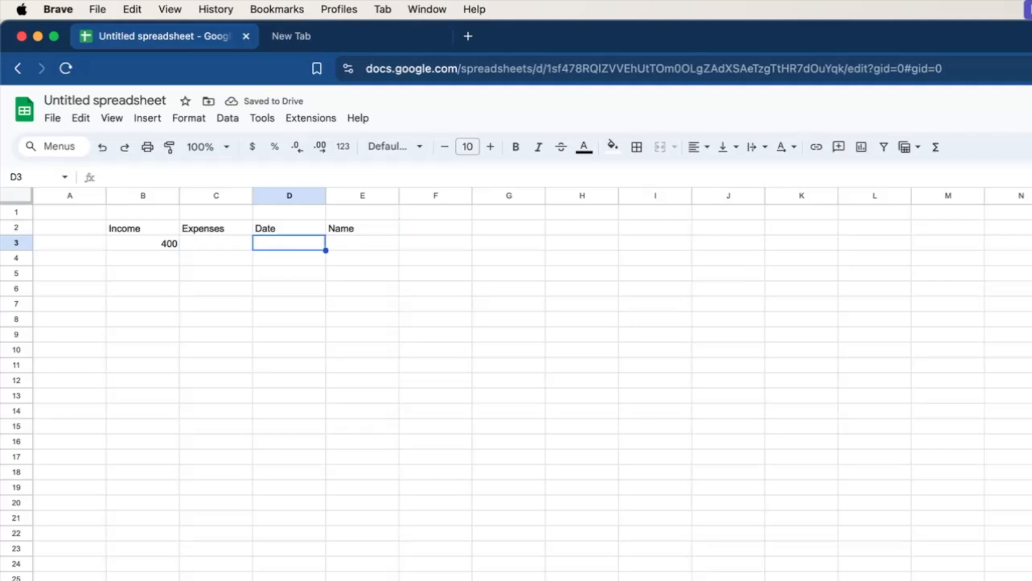
{"action": "type", "text": "oct"}
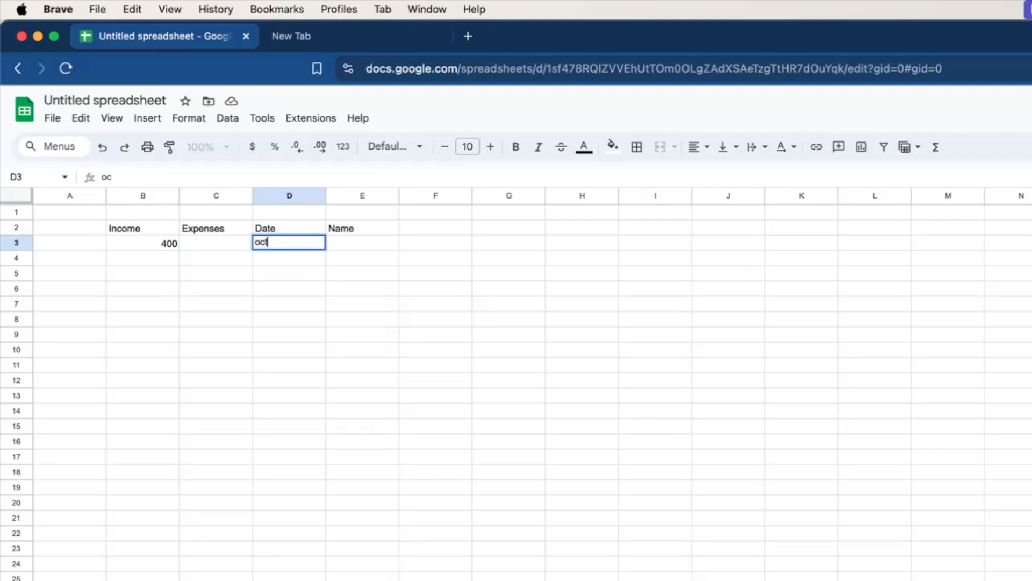
{"action": "type", "text": " 11th"}
{"action": "key", "text": "Tab"}
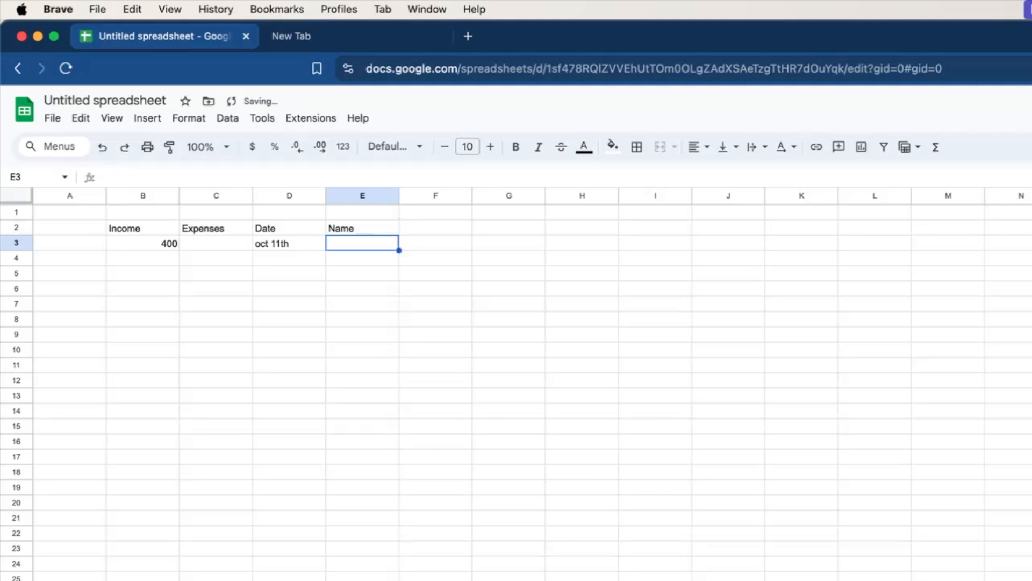
{"action": "type", "text": "sale of Minecraft Licenns"}
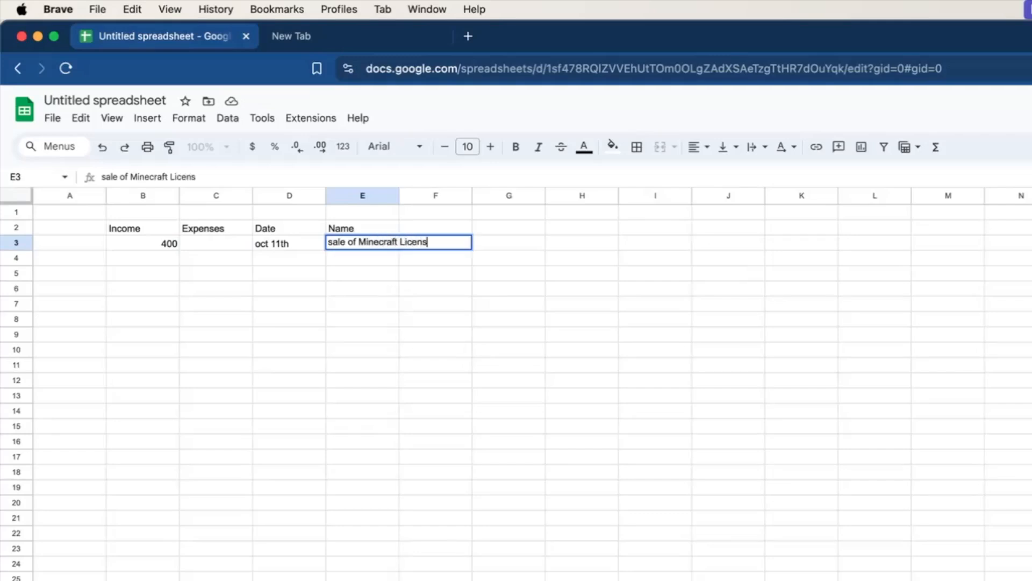
{"action": "type", "text": "es"}
{"action": "key", "text": "Return"}
Enter 300 as the second income amount in cell B4
{"action": "type", "text": "300"}
{"action": "key", "text": "Tab"}
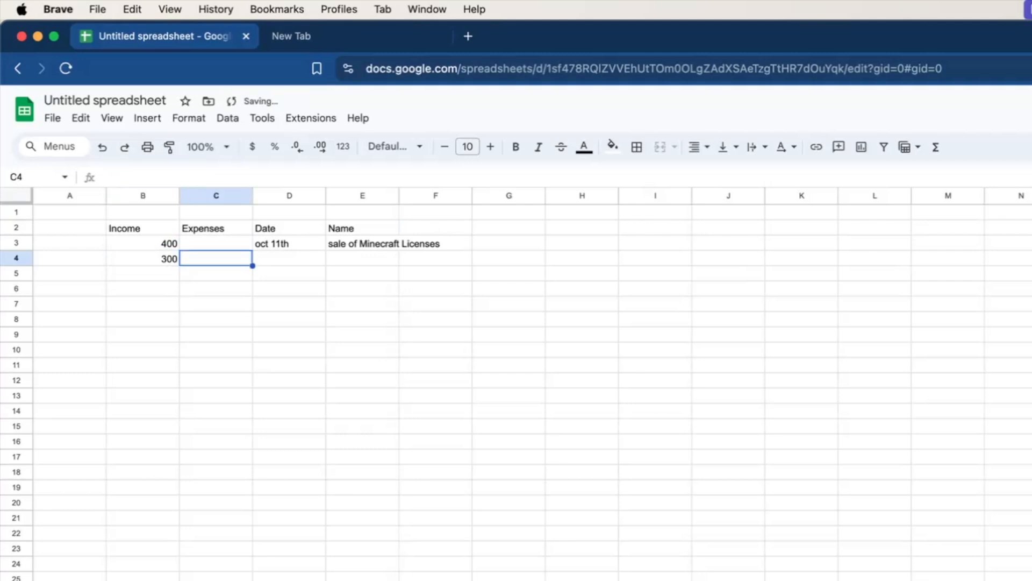
{"action": "key", "text": "Tab"}
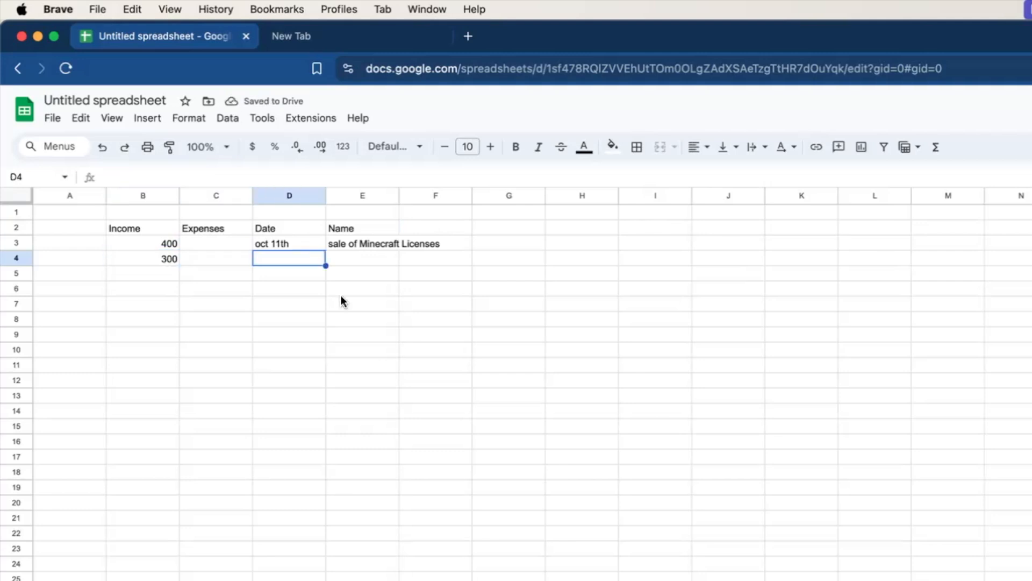
Replace the date in cell D3 with "oct 11"
{"action": "left_click", "coordinate": [289, 243]}
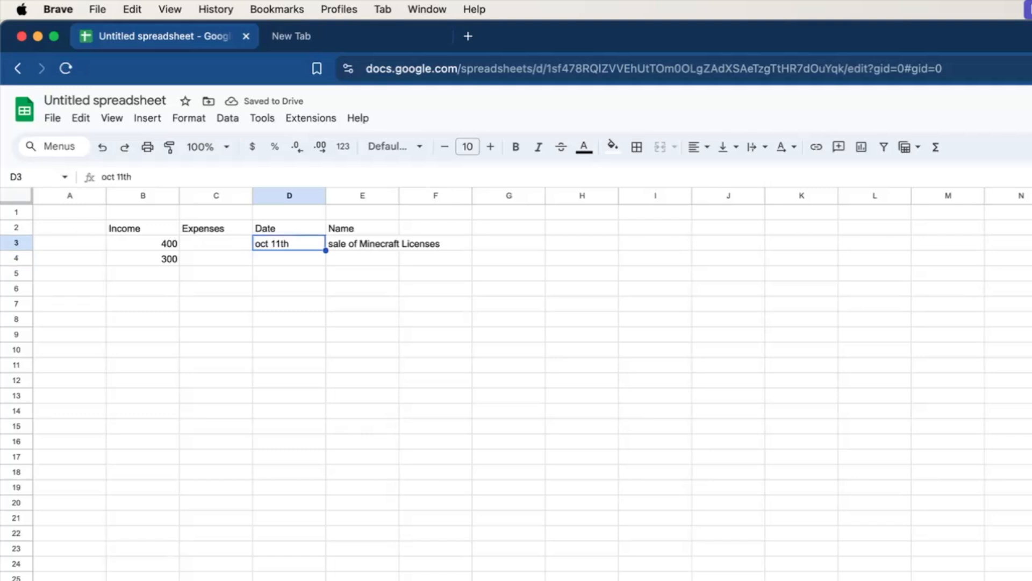
{"action": "type", "text": "oct 11"}
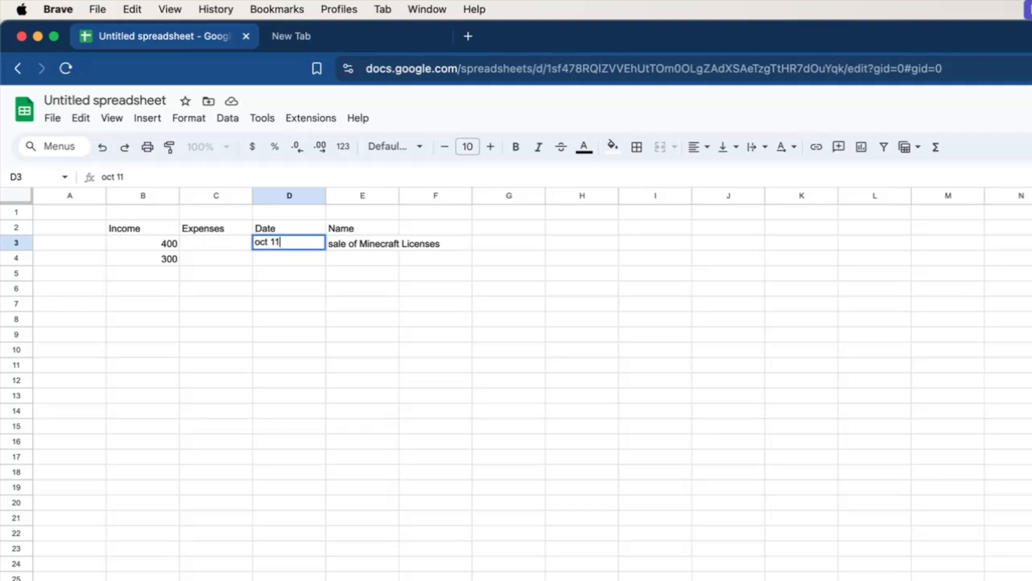
{"action": "key", "text": "Return"}
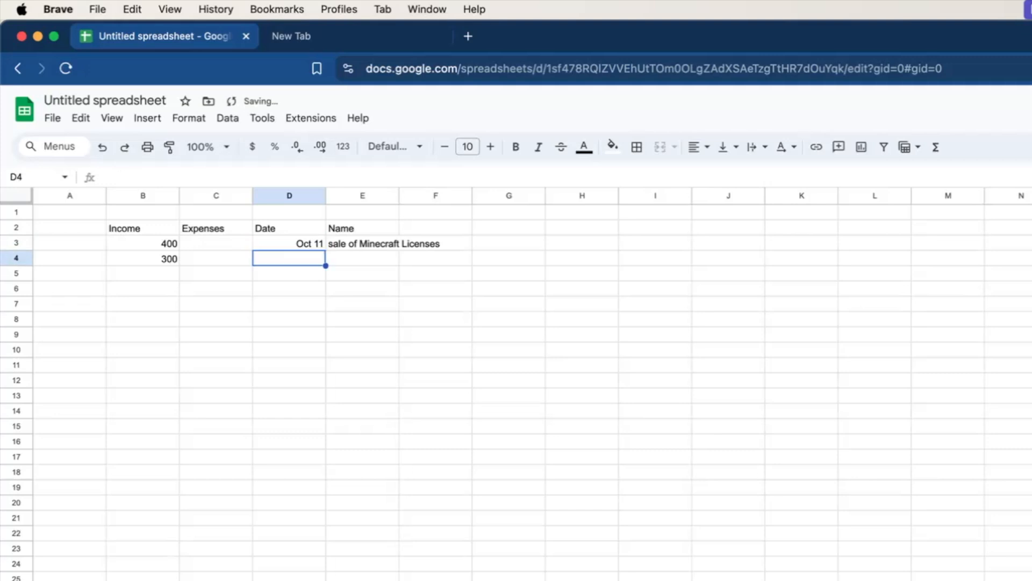
Examine the full date value stored in cell D3 and compare it with empty cell D4
{"action": "left_click", "coordinate": [288, 243]}
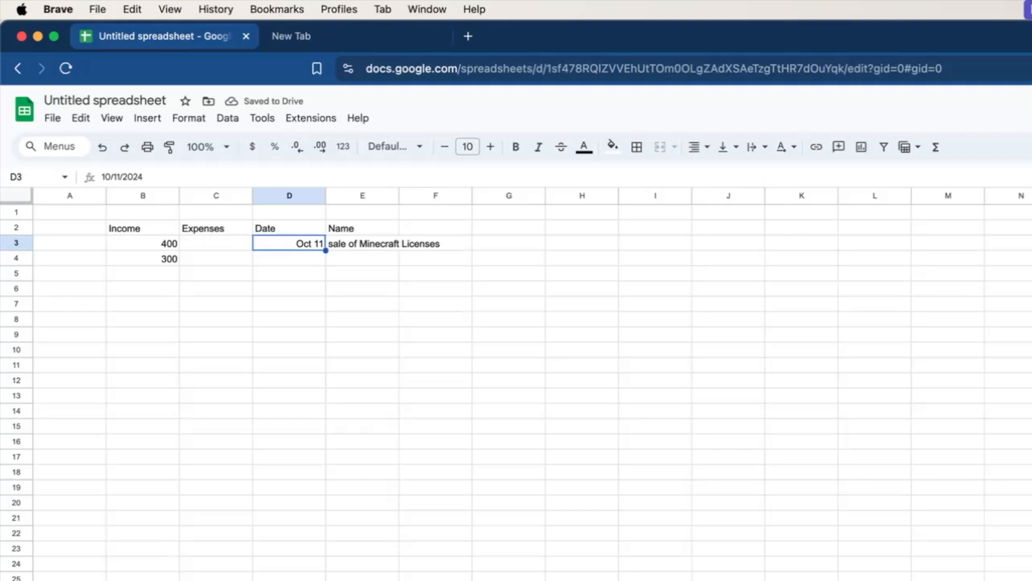
{"action": "left_click", "coordinate": [163, 177]}
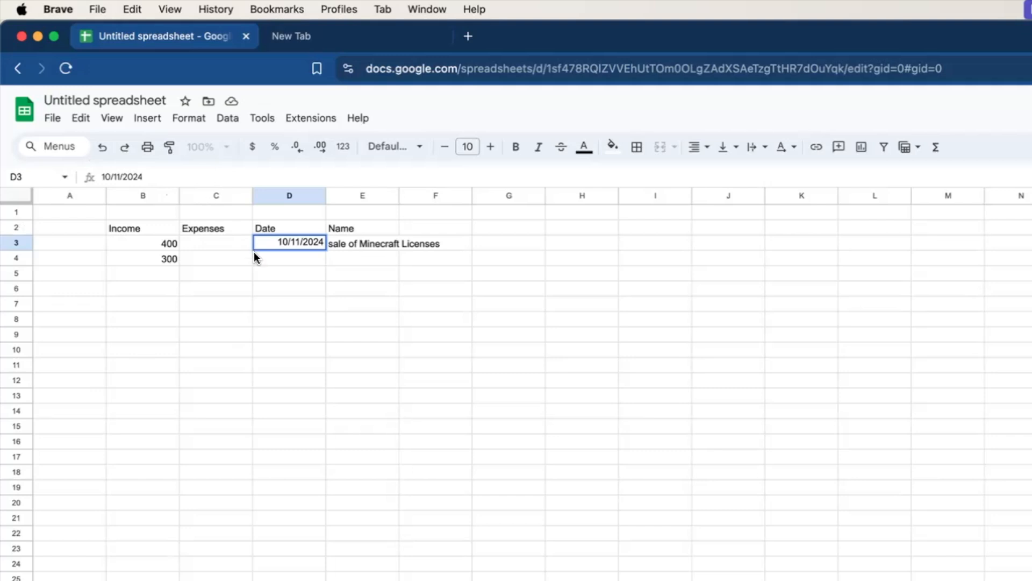
{"action": "key", "text": "Return"}
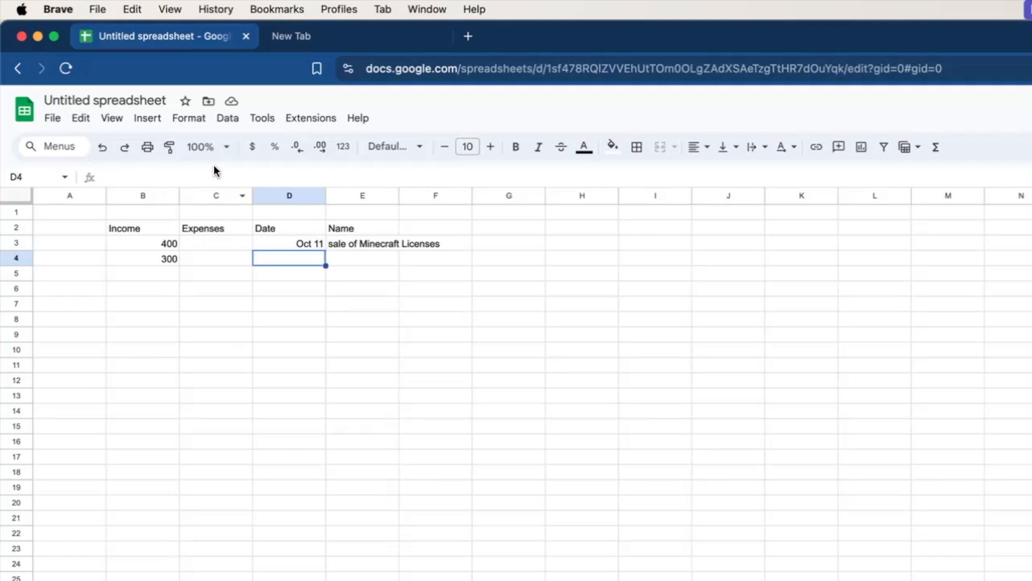
{"action": "left_click", "coordinate": [213, 173]}
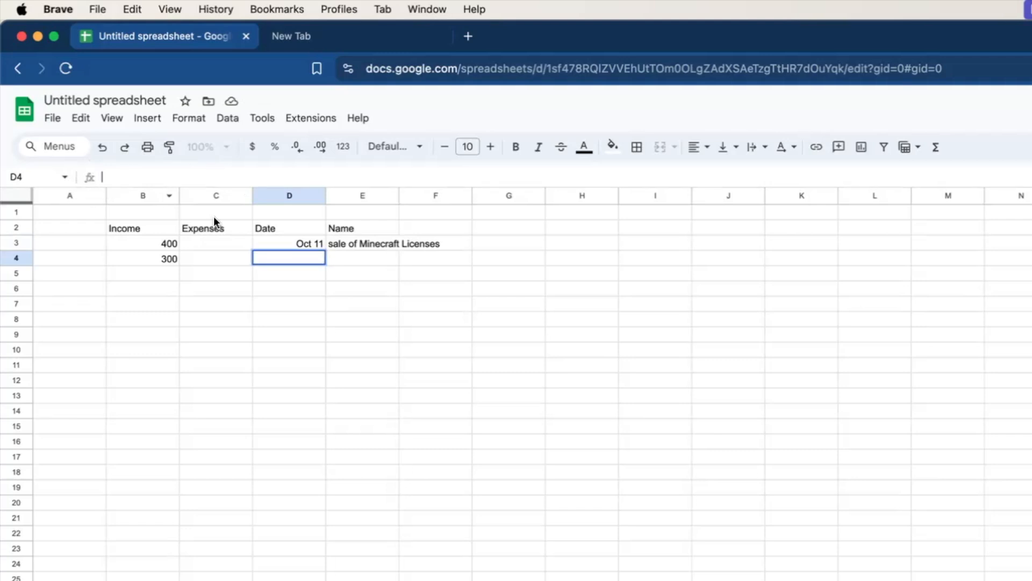
Undo the last change to the date in cell D3 and enter "oct 11" there again
{"action": "left_click", "coordinate": [286, 245]}
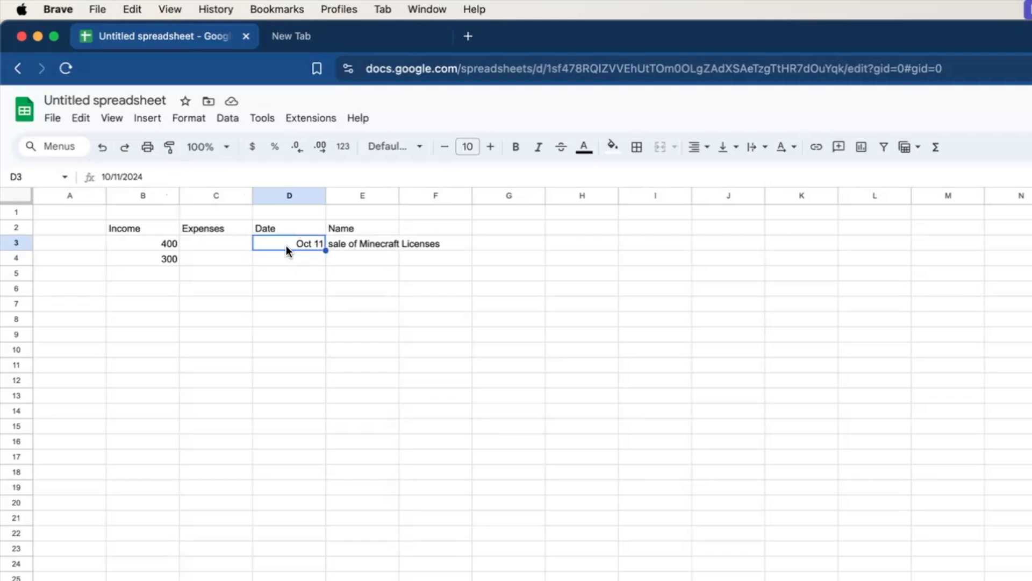
{"action": "key", "text": "ctrl+z"}
{"action": "type", "text": "oct 11"}
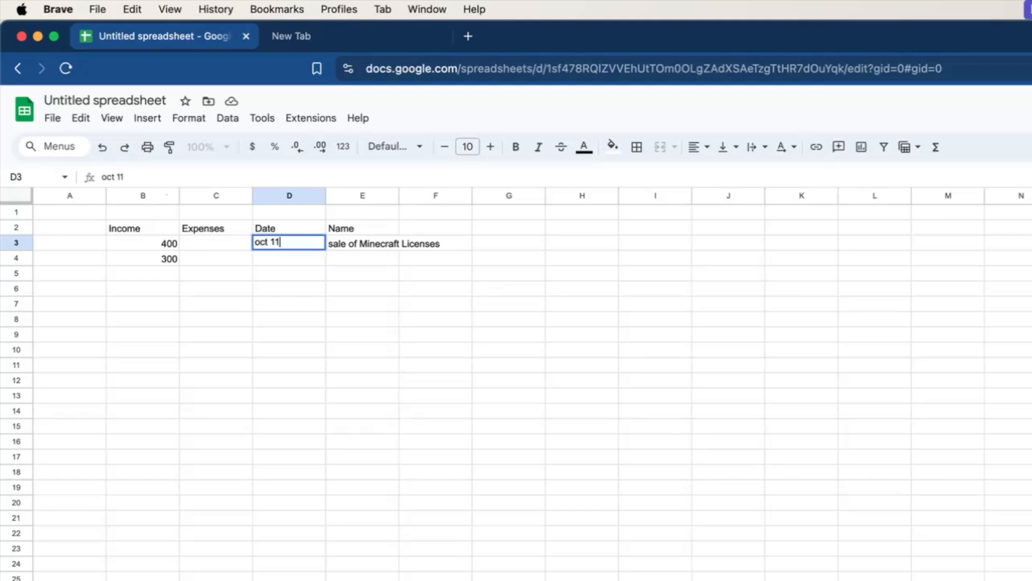
{"action": "key", "text": "Return"}
Enter "oct 9" as the date of the second income in cell D4
{"action": "type", "text": "oct "}
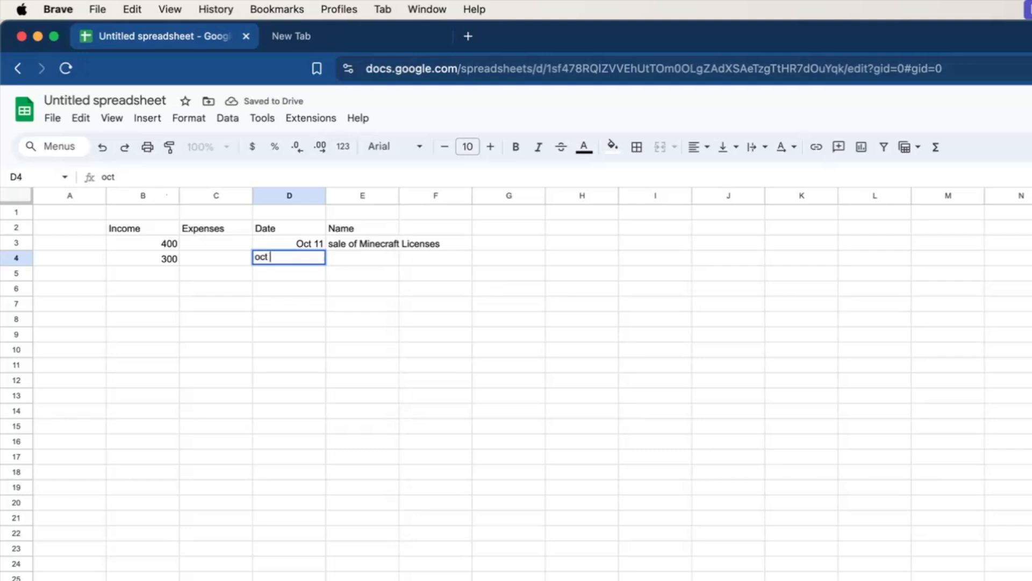
{"action": "type", "text": "9"}
{"action": "key", "text": "Tab"}
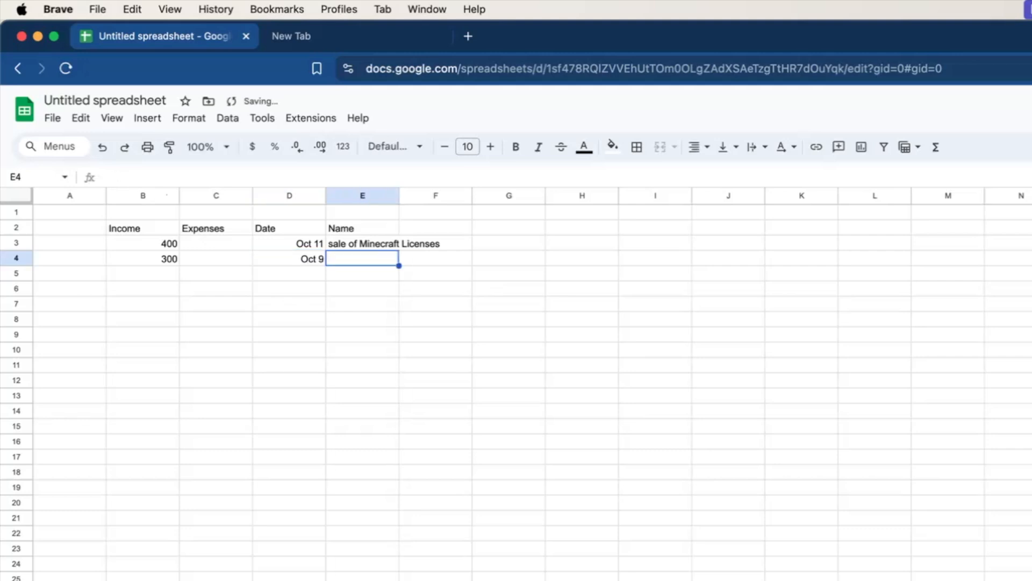
Enter "sale of Minecraft Licenses" as the name in cells E4 and E5
{"action": "type", "text": "sale of Minecraft Licenses"}
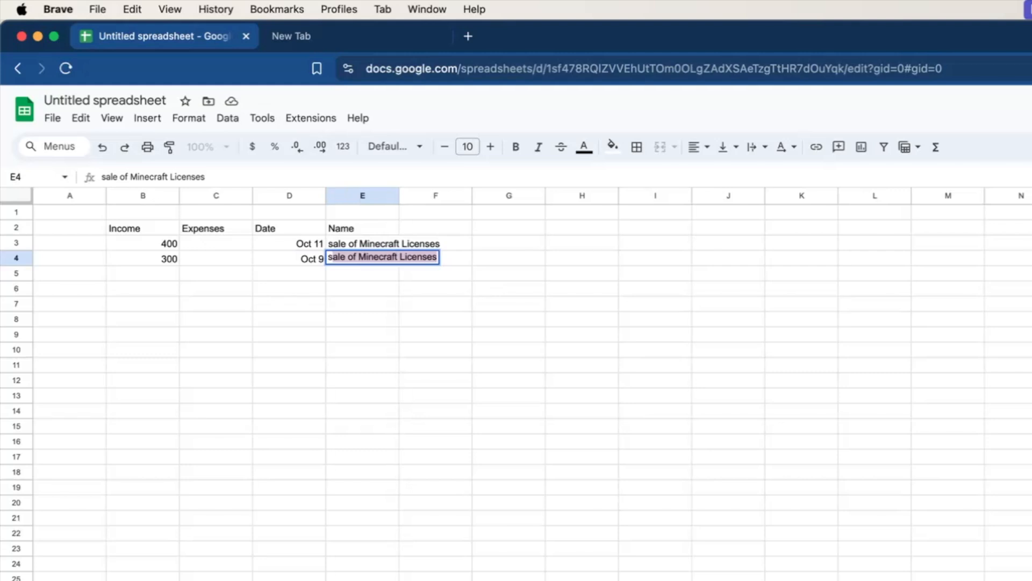
{"action": "key", "text": "Return"}
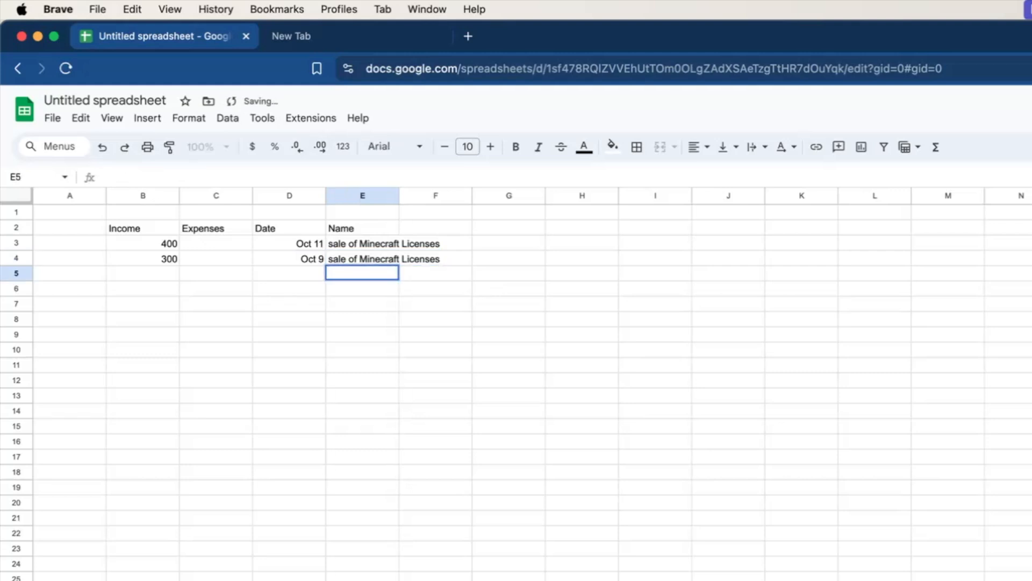
{"action": "type", "text": "sale of Minecraft Licenses"}
{"action": "key", "text": "Return"}
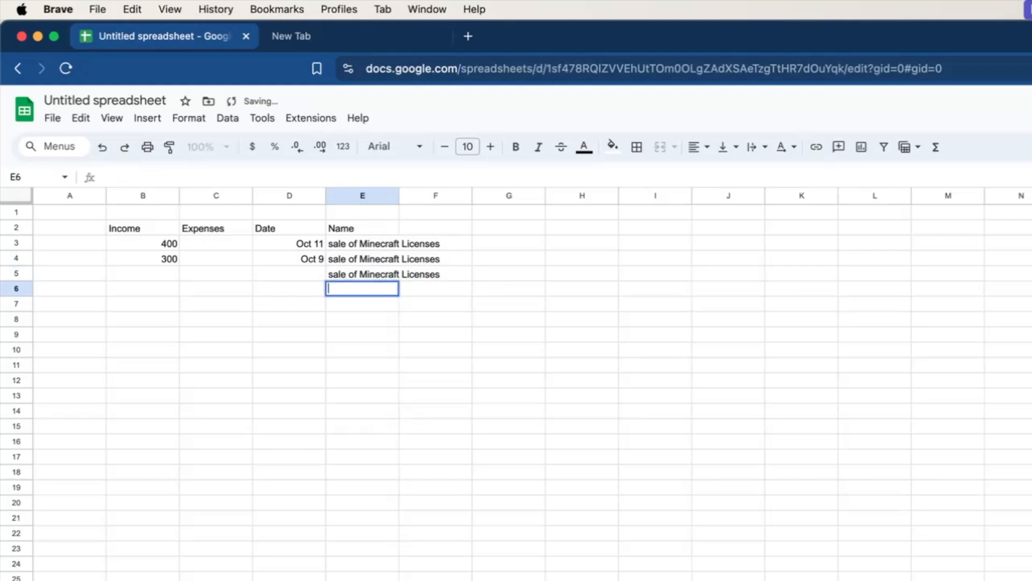
Enter "sale of Minecraft Licenses" as the name in cell E6, leaving cell E7 empty
{"action": "key", "text": "Return"}
{"action": "type", "text": "s"}
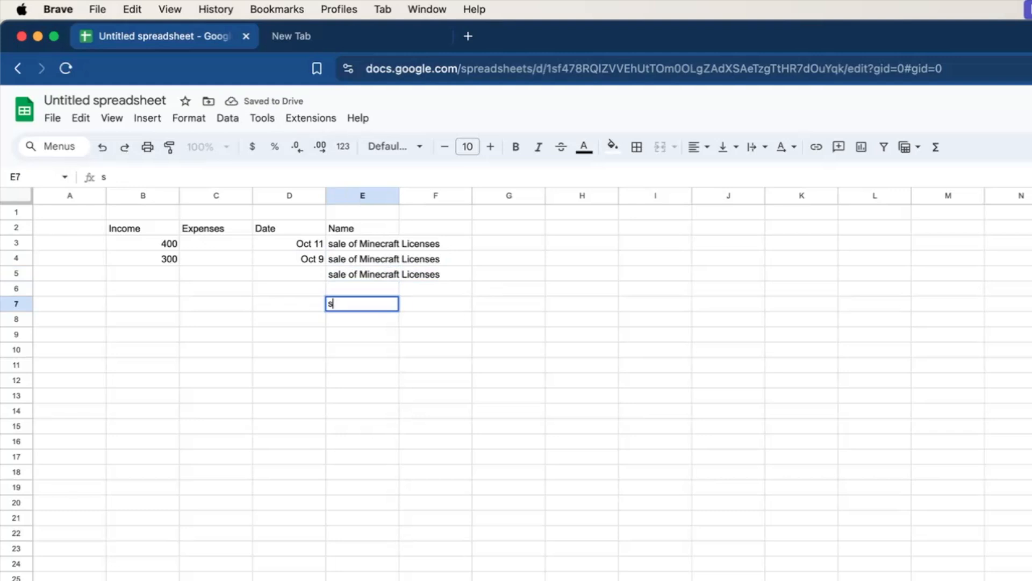
{"action": "key", "text": "Up"}
{"action": "type", "text": "s"}
{"action": "key", "text": "Return"}
{"action": "key", "text": "Delete"}
{"action": "key", "text": "Up"}
{"action": "type", "text": "s"}
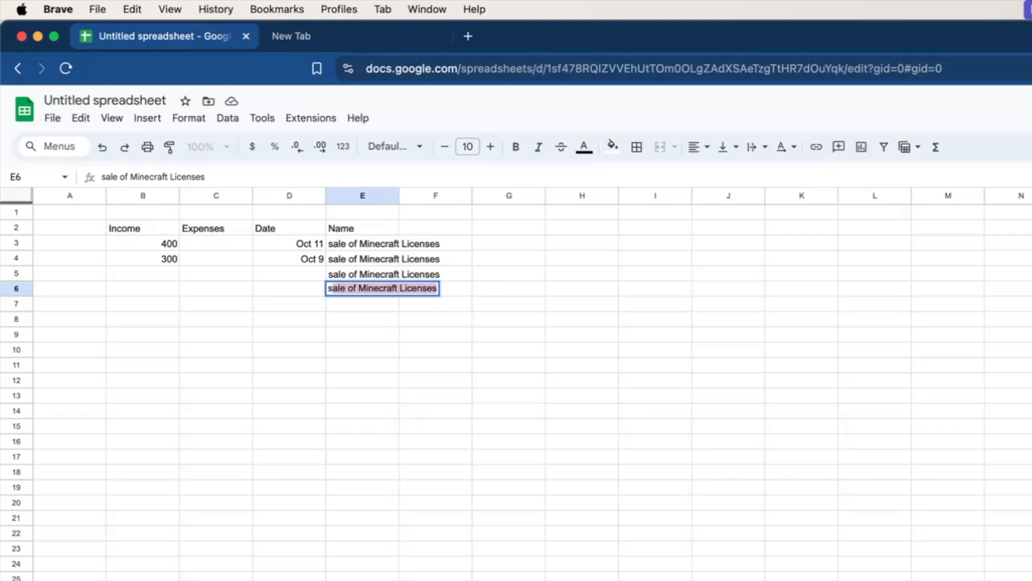
{"action": "key", "text": "Return"}
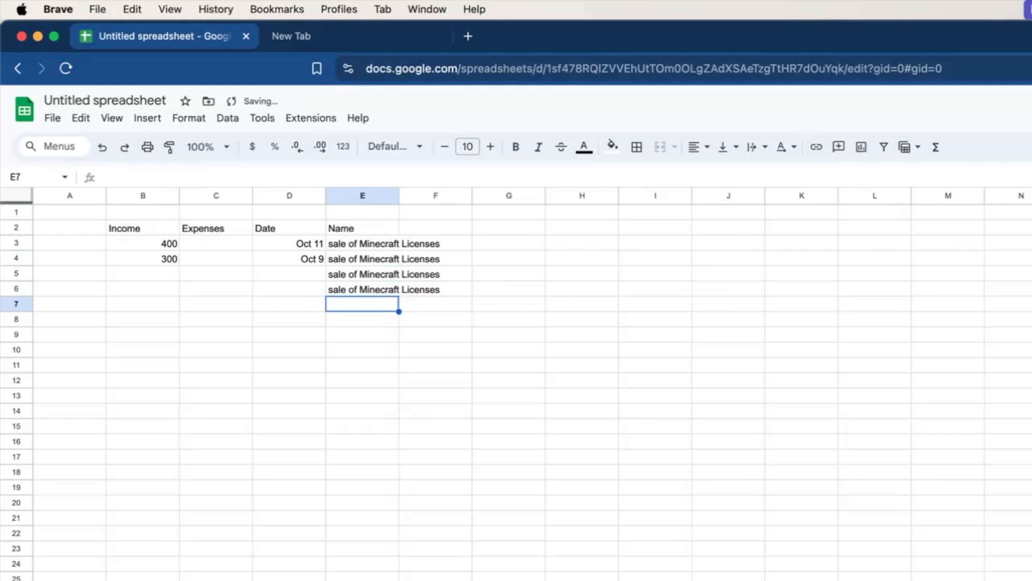
Enter "expense of sending software" as the name in cell E7
{"action": "type", "text": "expense of"}
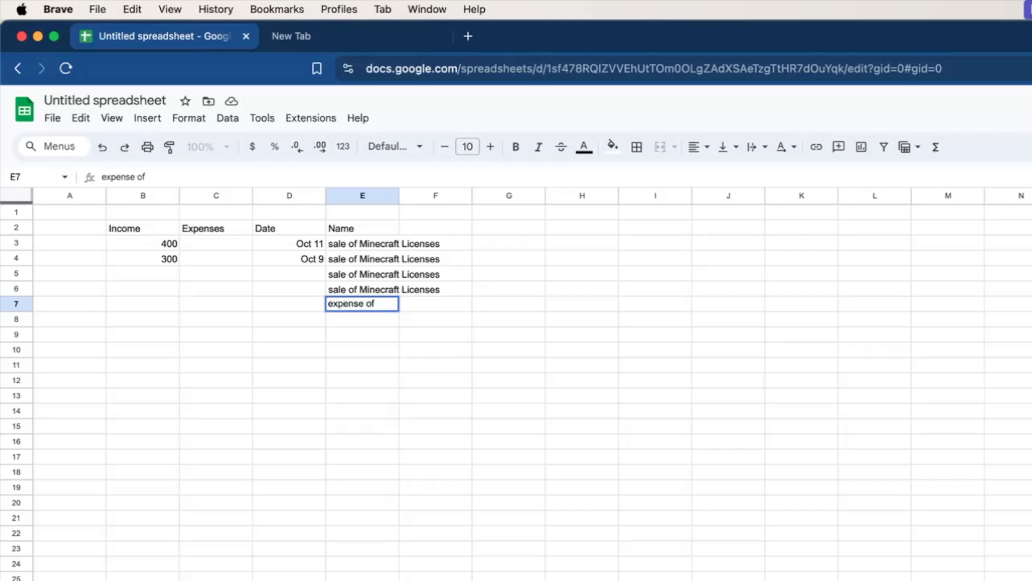
{"action": "type", "text": " sending "}
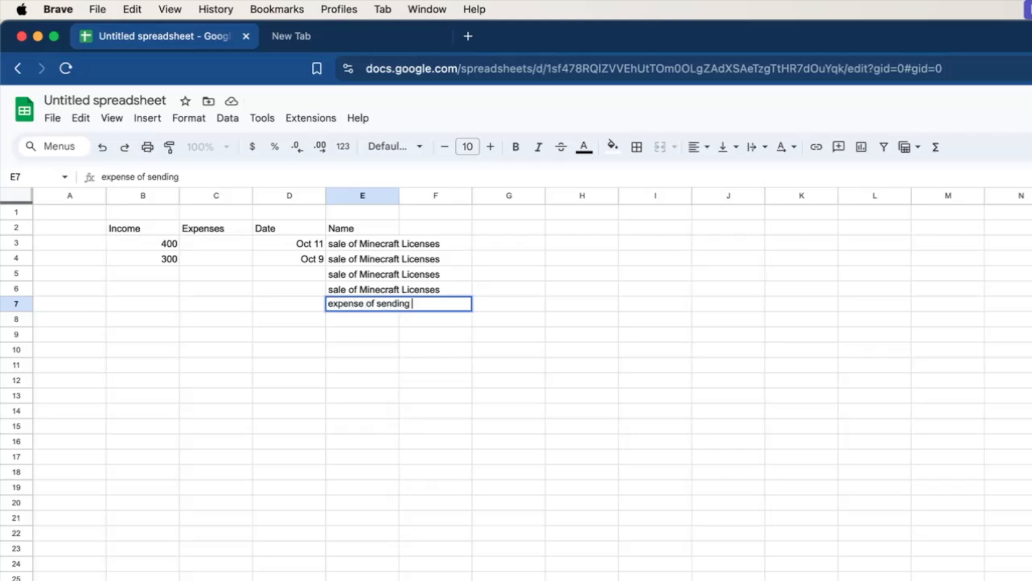
{"action": "type", "text": "software"}
{"action": "key", "text": "Return"}
Enter an expense of 100 in cell C7 and the date "oct 1" in cell D7
{"action": "left_click", "coordinate": [363, 305]}
{"action": "left_click", "coordinate": [289, 304]}
{"action": "left_click", "coordinate": [216, 305]}
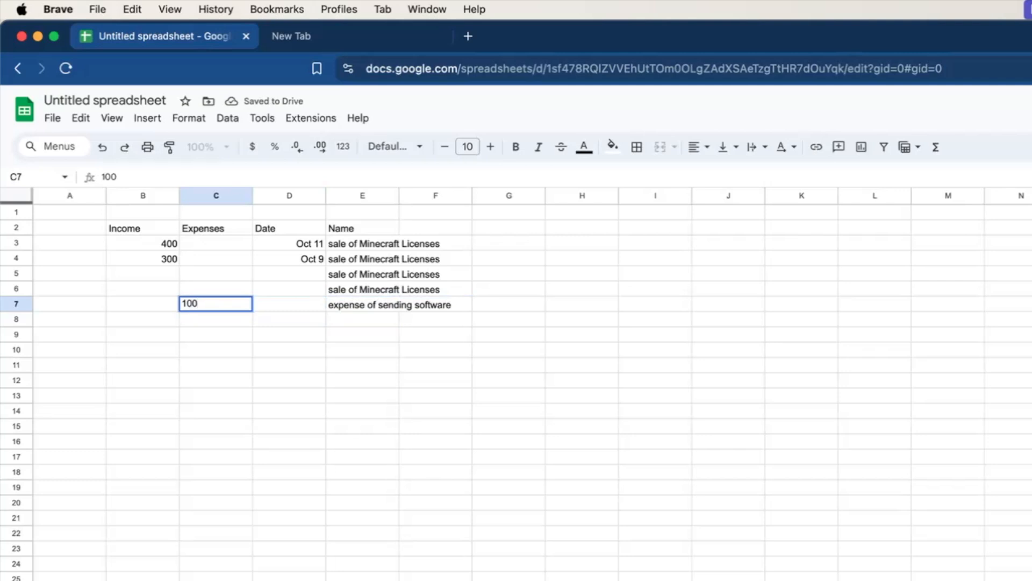
{"action": "key", "text": "Tab"}
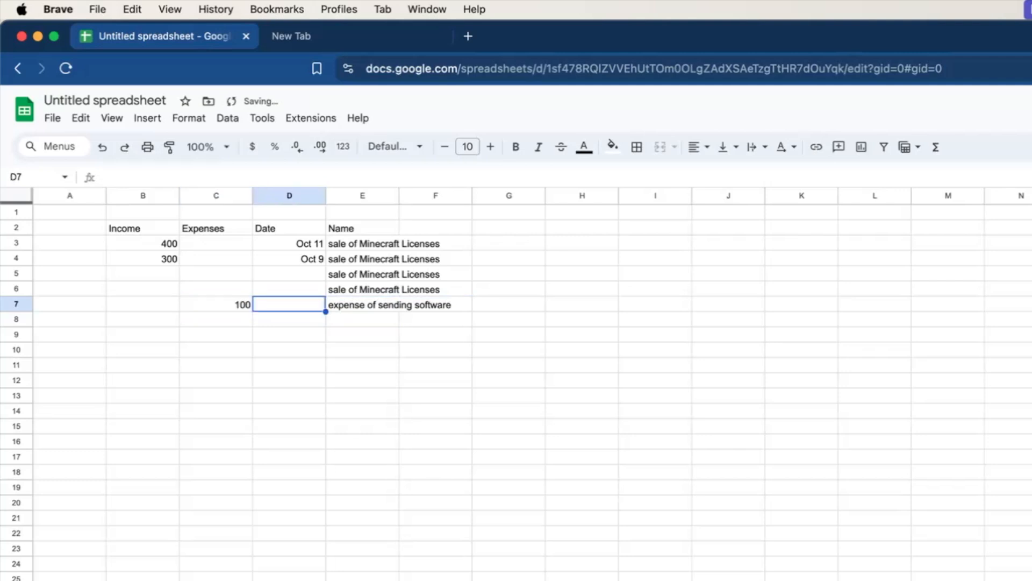
{"action": "type", "text": "oct 1"}
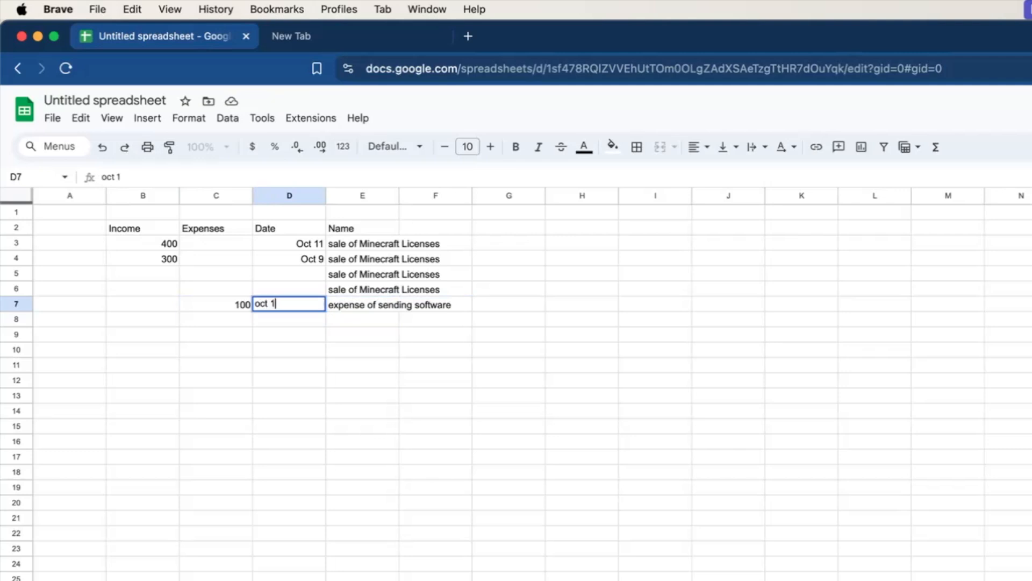
{"action": "left_click", "coordinate": [289, 319]}
{"action": "left_click", "coordinate": [362, 319]}
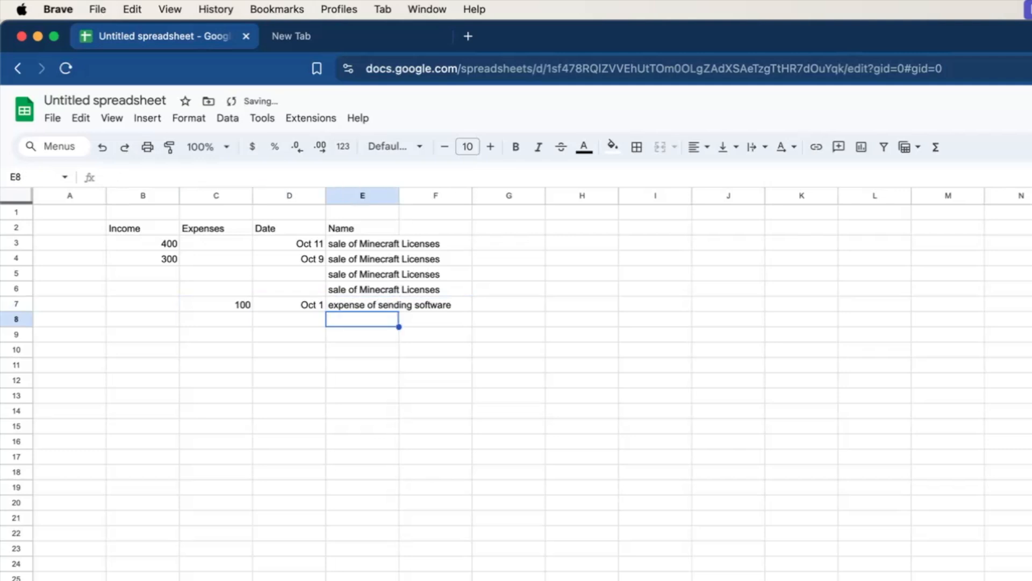
{"action": "type", "text": "s"}
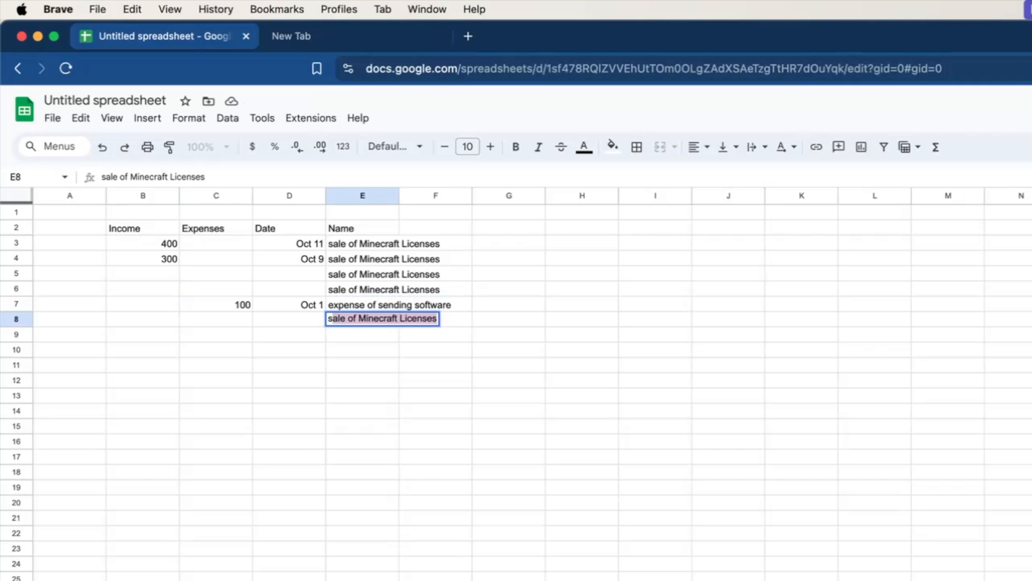
{"action": "key", "text": "BackSpace"}
{"action": "key", "text": "Escape"}
Enter 100 in cell B5 and 50 in cell B6 as income amounts for the remaining sales
{"action": "key", "text": "Up"}
{"action": "key", "text": "Up"}
{"action": "key", "text": "Up"}
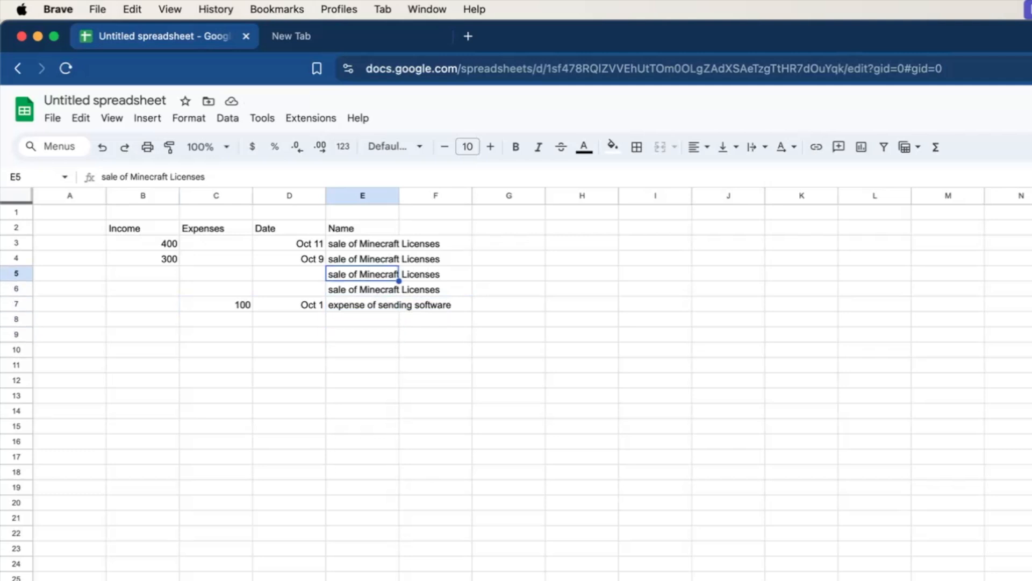
{"action": "key", "text": "Left"}
{"action": "key", "text": "Left"}
{"action": "key", "text": "Left"}
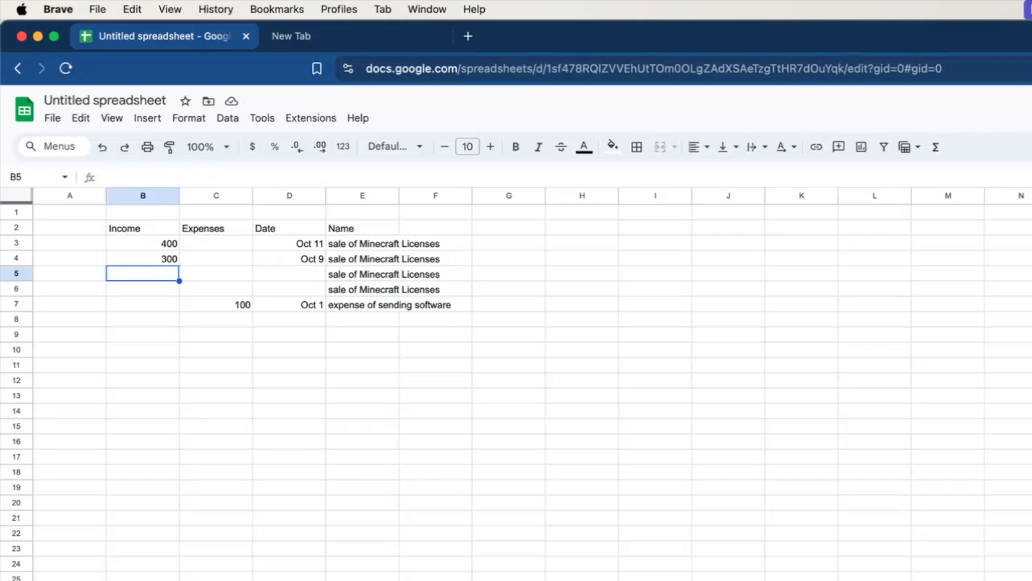
{"action": "type", "text": "100"}
{"action": "key", "text": "Return"}
{"action": "type", "text": "50"}
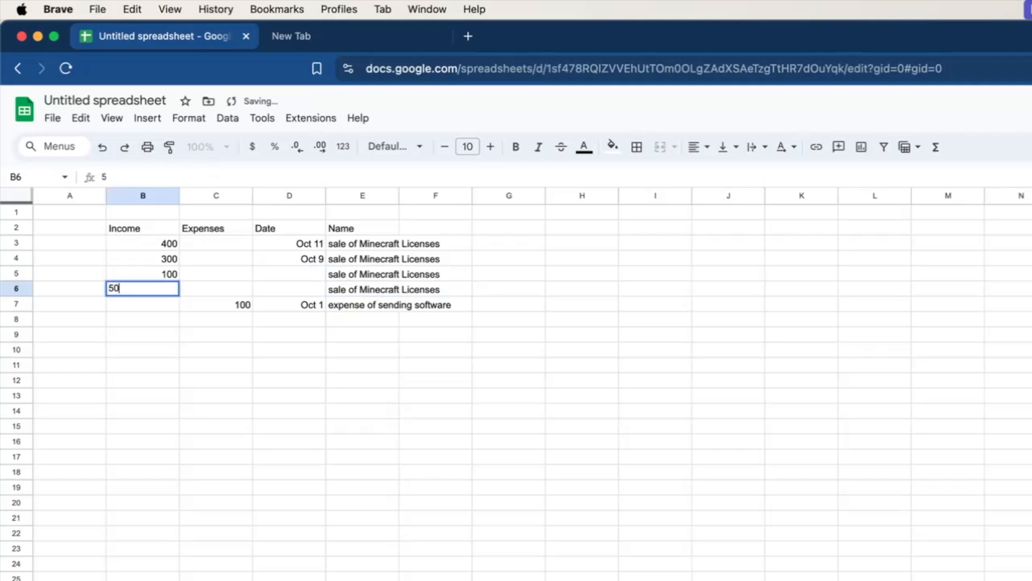
{"action": "key", "text": "Tab"}
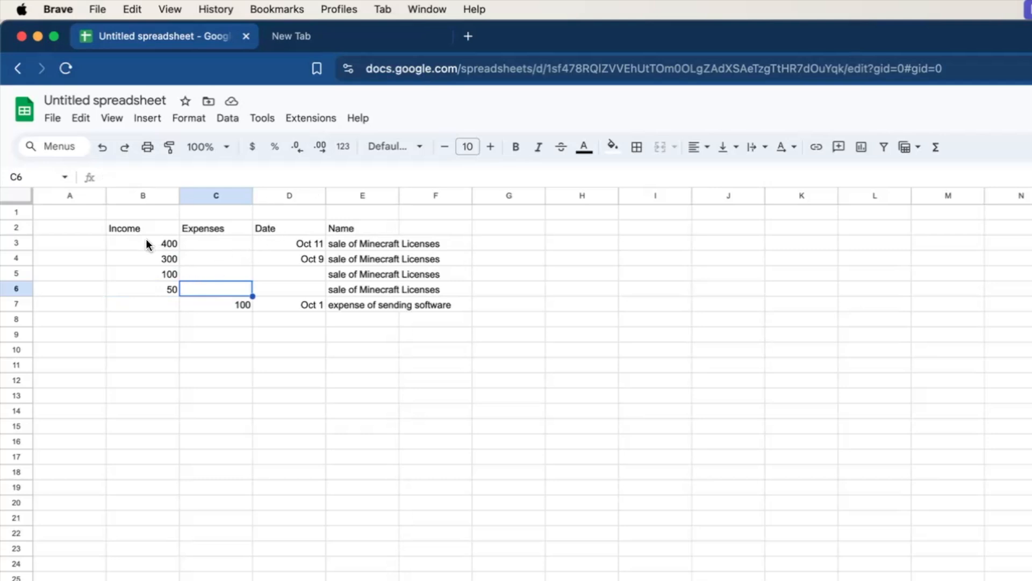
Format the Income and Expenses cells B3:C13 as currency in dollars
{"action": "left_click_drag", "start_coordinate": [146, 241], "coordinate": [211, 404]}
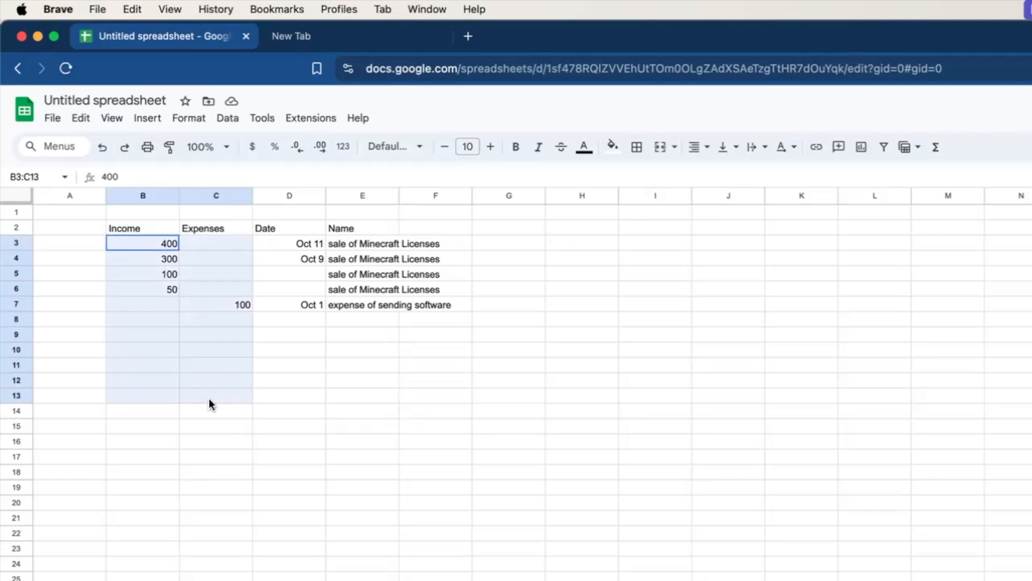
{"action": "left_click", "coordinate": [252, 147]}
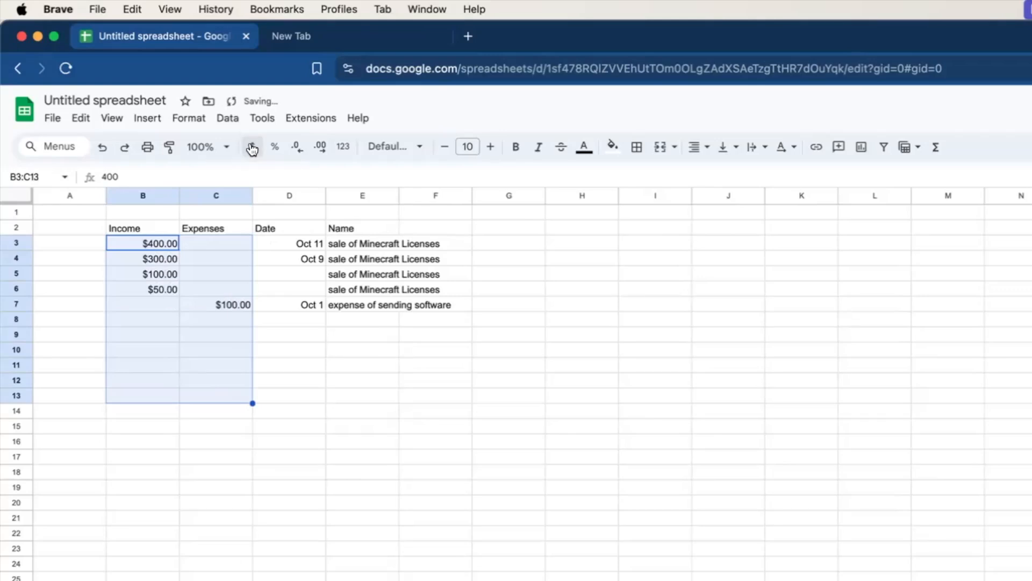
{"action": "left_click", "coordinate": [15, 319]}
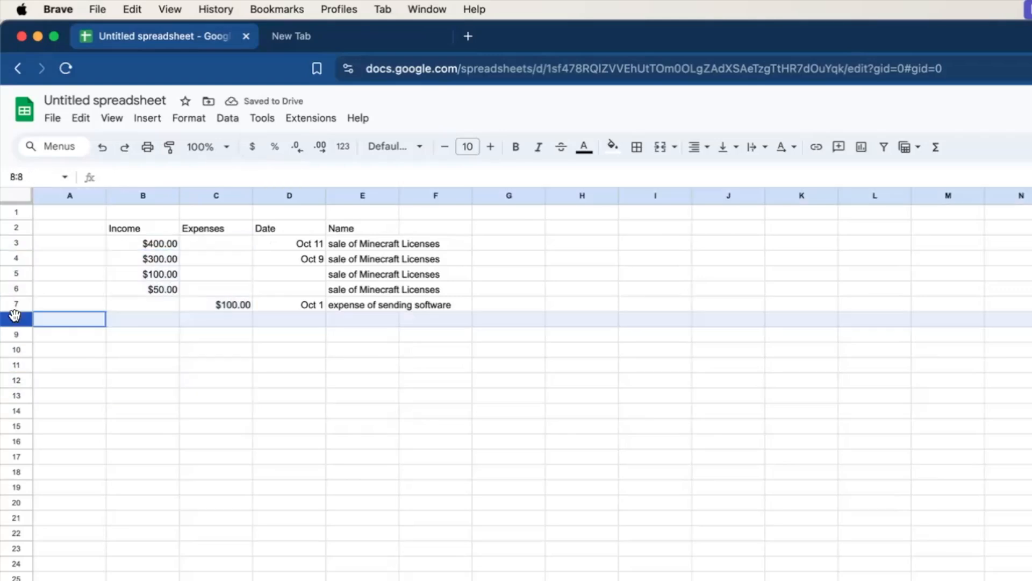
{"action": "right_click", "coordinate": [15, 318]}
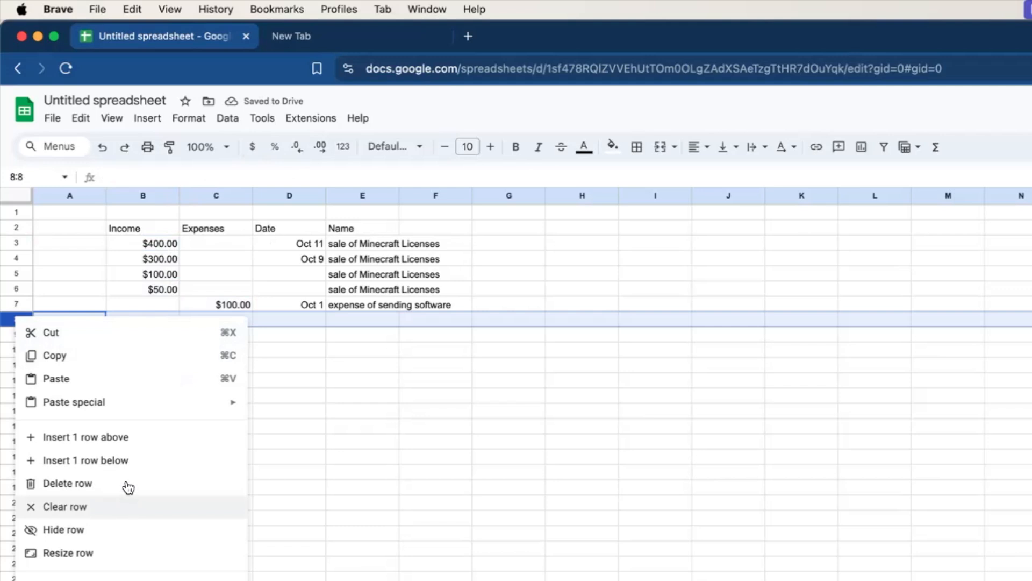
{"action": "left_click", "coordinate": [147, 319]}
Enter 100 as an income amount in cell B8
{"action": "left_click", "coordinate": [150, 319]}
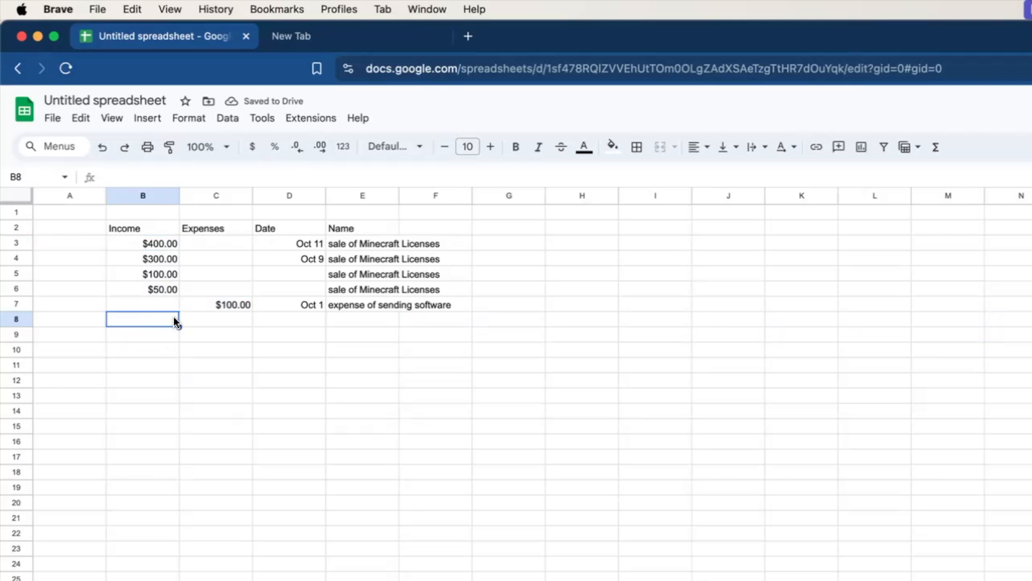
{"action": "type", "text": "100"}
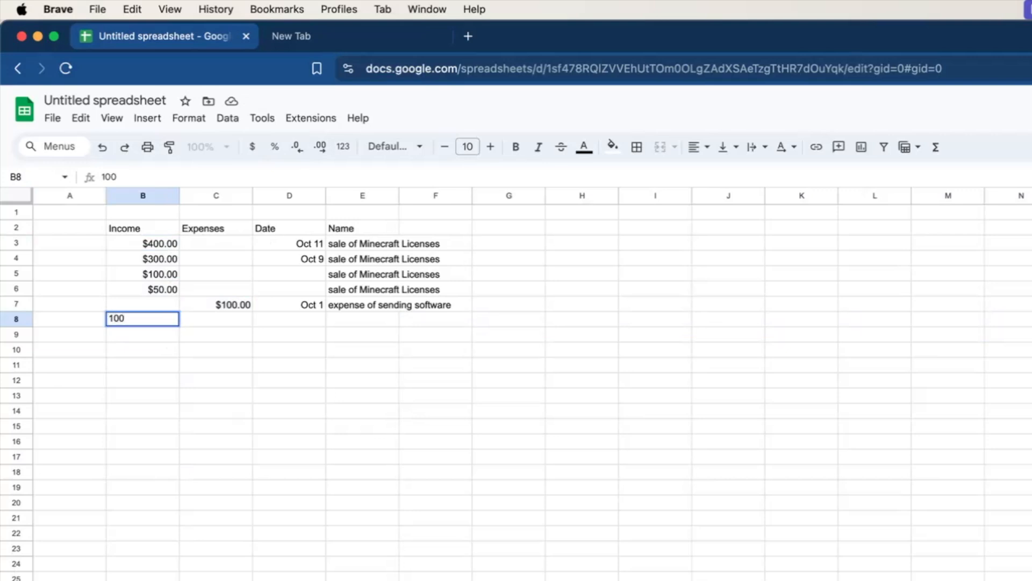
{"action": "key", "text": "Tab"}
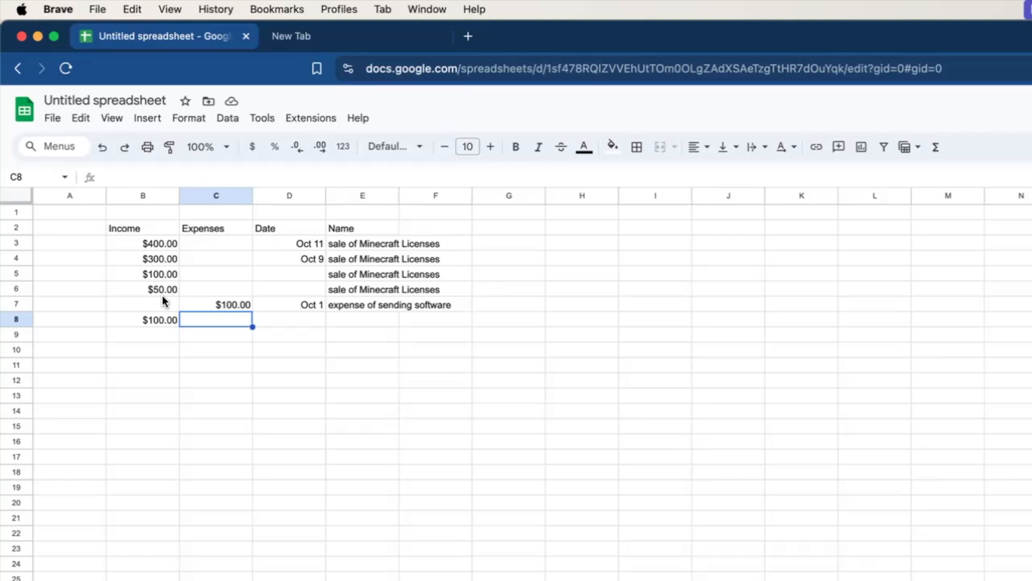
Fit the Name column's width to its text and make the Date column slightly wider than its contents
{"action": "left_click_drag", "start_coordinate": [401, 190], "coordinate": [400, 190]}
{"action": "double_click", "coordinate": [400, 190]}
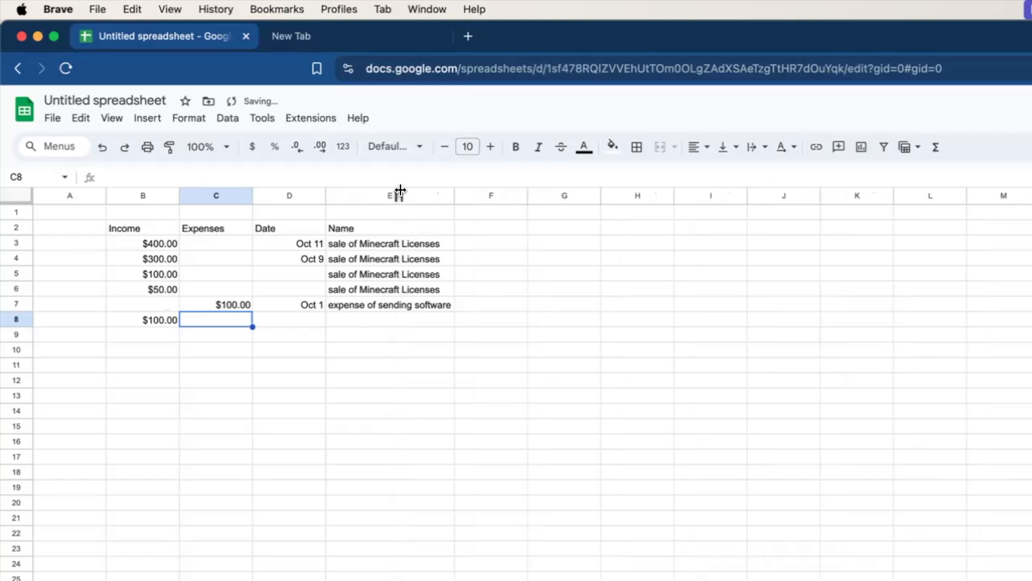
{"action": "double_click", "coordinate": [325, 191]}
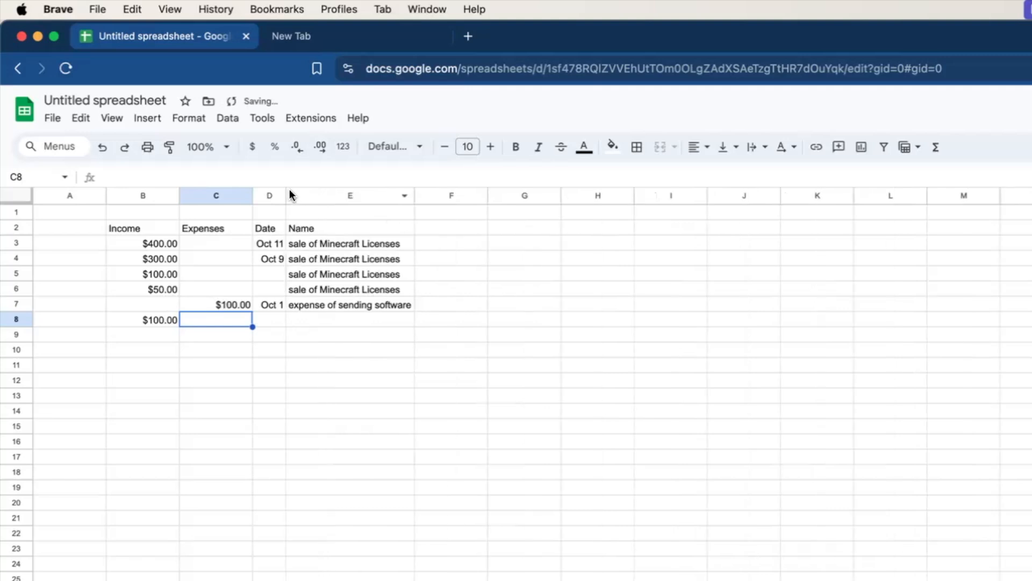
{"action": "left_click_drag", "start_coordinate": [286, 189], "coordinate": [314, 188]}
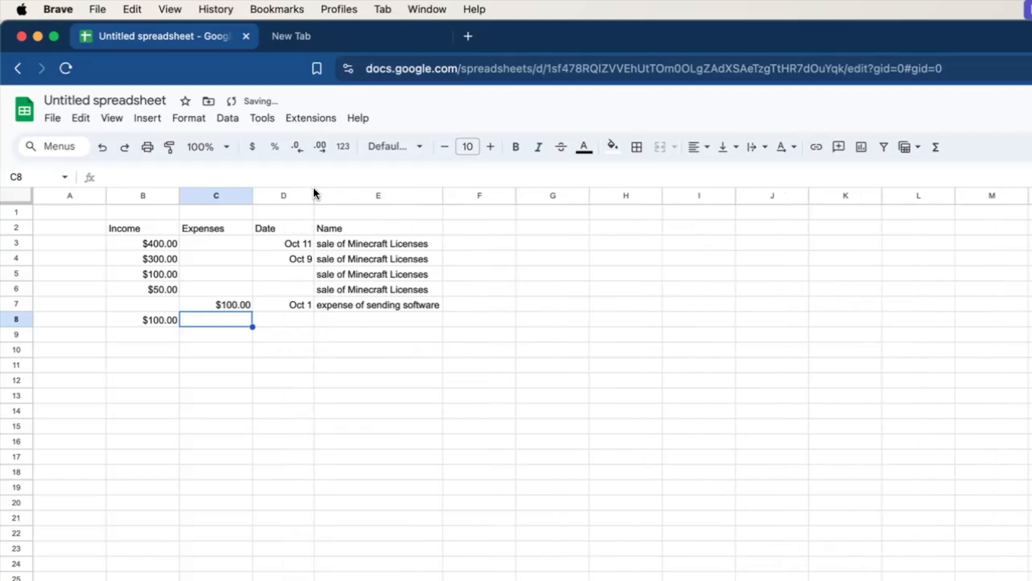
Make the header cells B2:E2 bold and center their text horizontally
{"action": "left_click", "coordinate": [136, 225]}
{"action": "left_click_drag", "start_coordinate": [246, 231], "coordinate": [346, 227]}
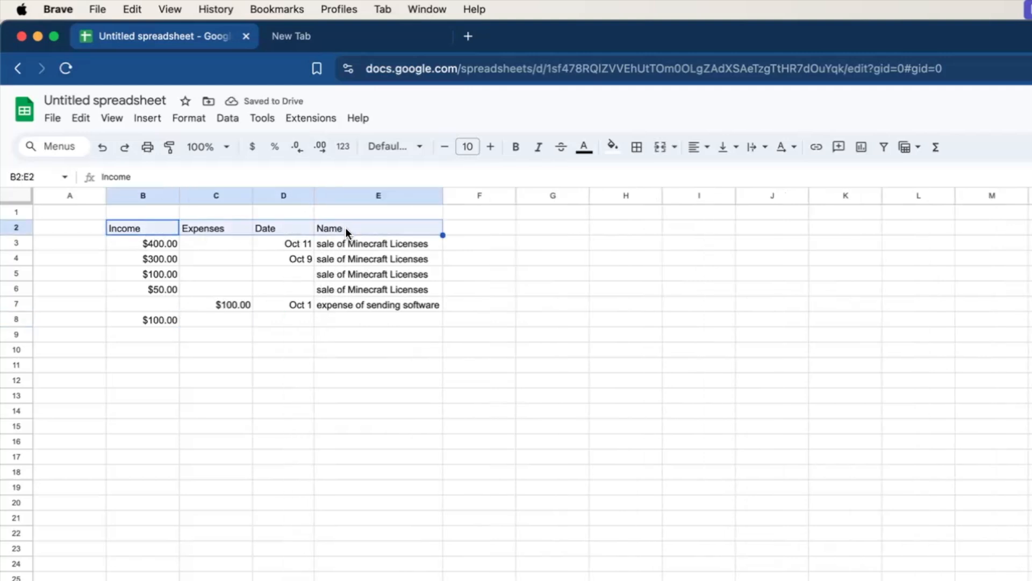
{"action": "left_click", "coordinate": [517, 146]}
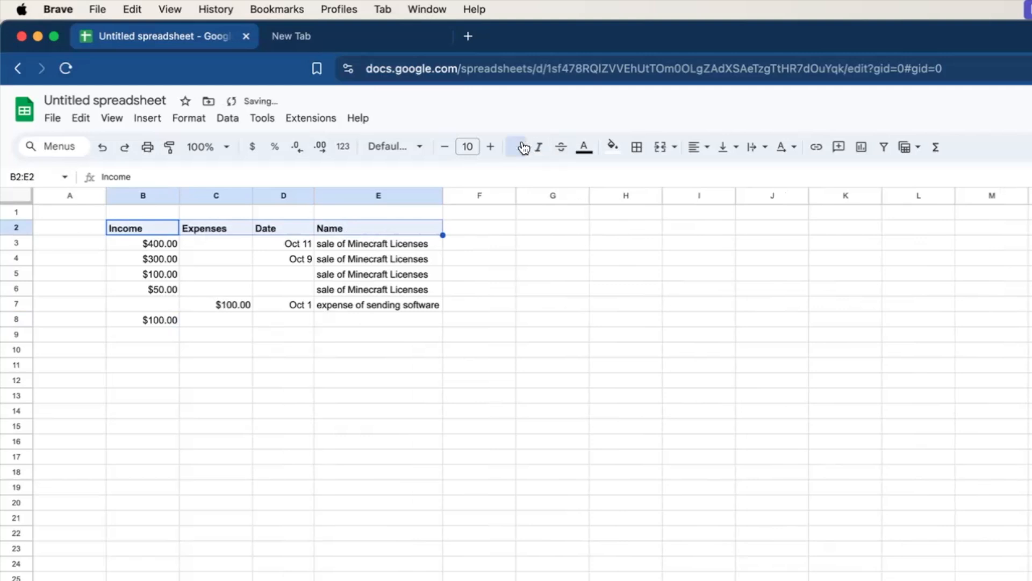
{"action": "left_click", "coordinate": [707, 152]}
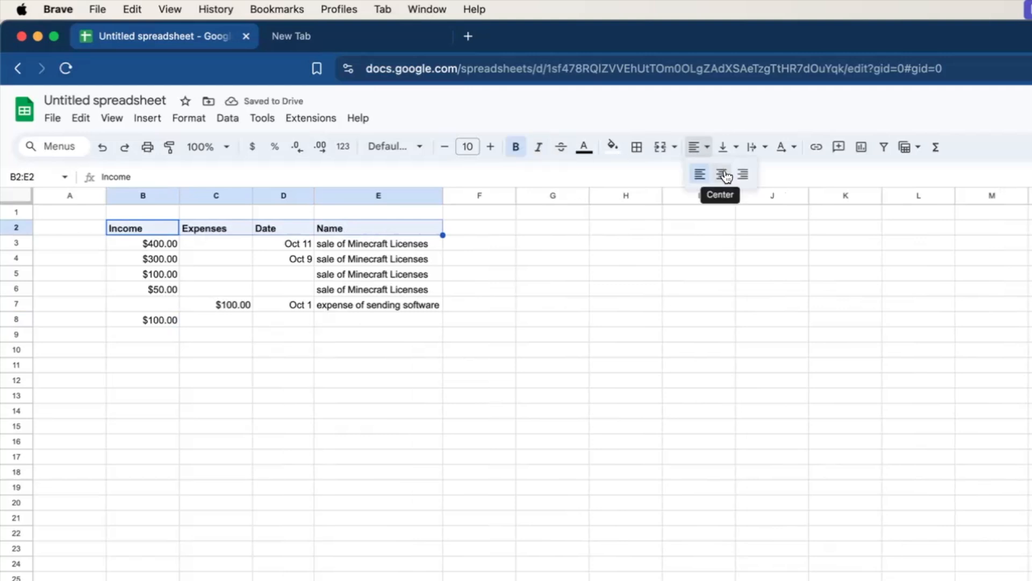
{"action": "left_click", "coordinate": [722, 173]}
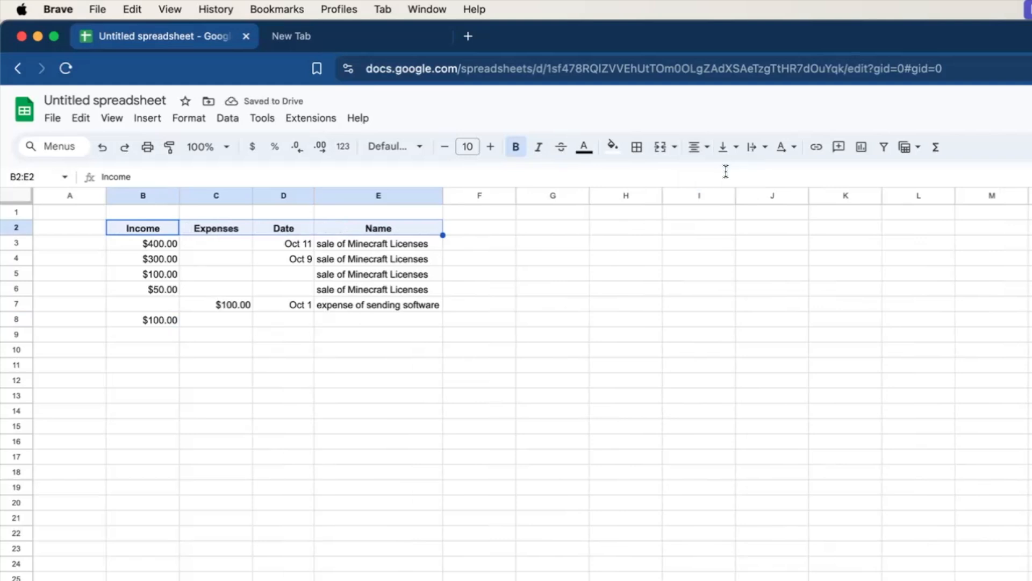
Add outer borders around the header cells B2:E2 using the thick solid line style
{"action": "left_click", "coordinate": [637, 147]}
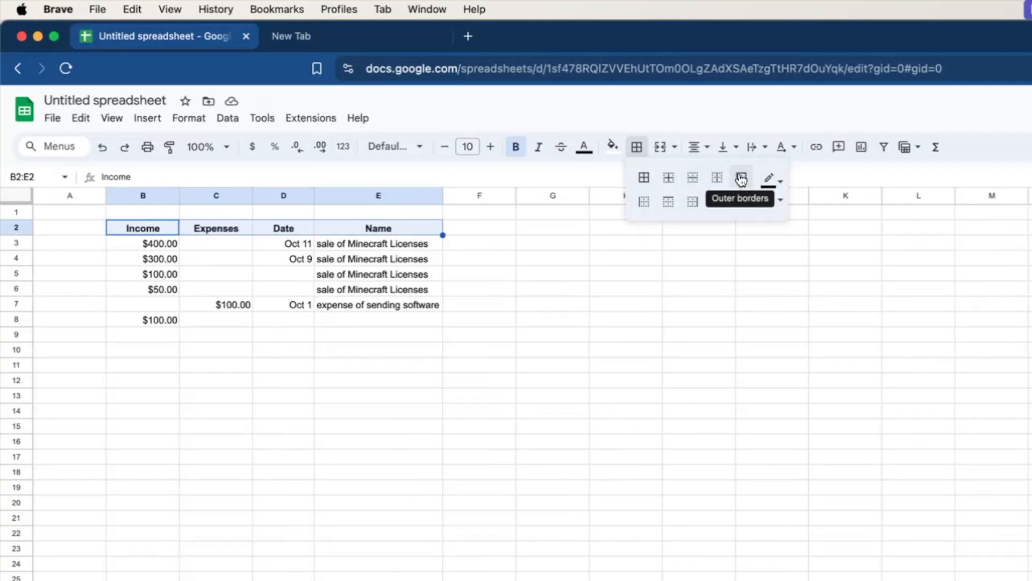
{"action": "left_click", "coordinate": [742, 179]}
{"action": "left_click", "coordinate": [773, 199]}
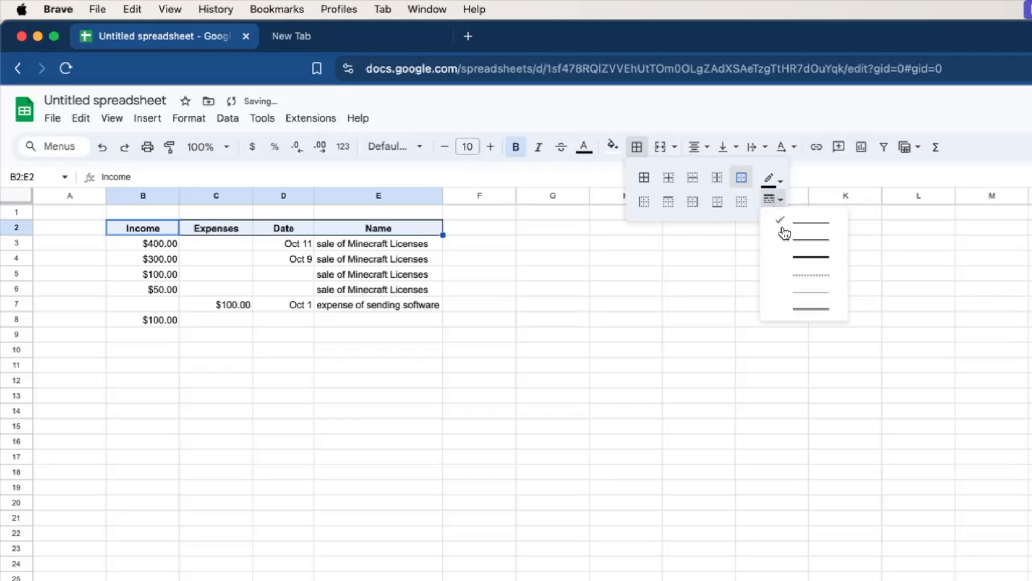
{"action": "left_click", "coordinate": [797, 257]}
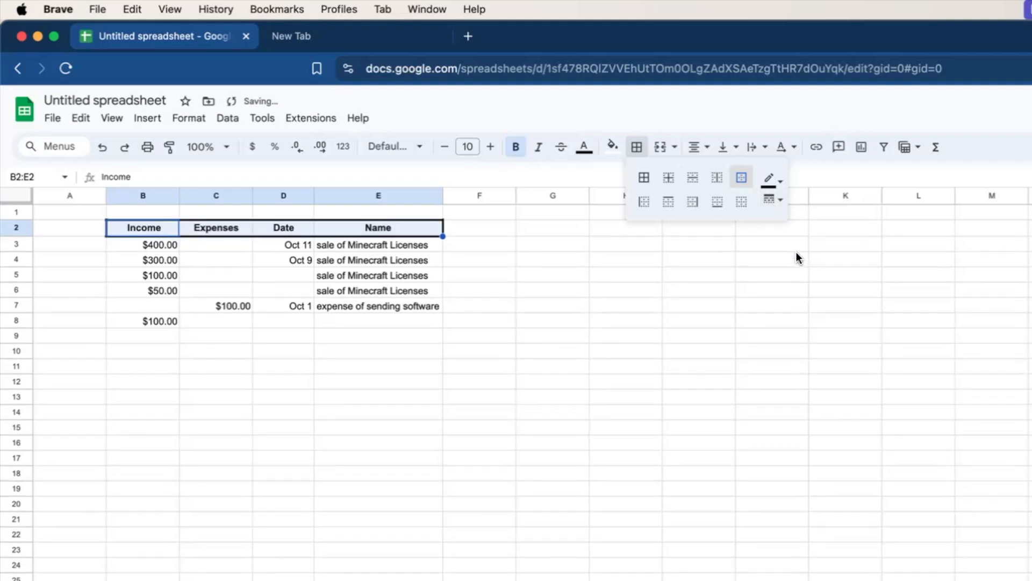
Fill the header cells B2:E2 with the light pink (pale magenta) color
{"action": "left_click", "coordinate": [610, 151]}
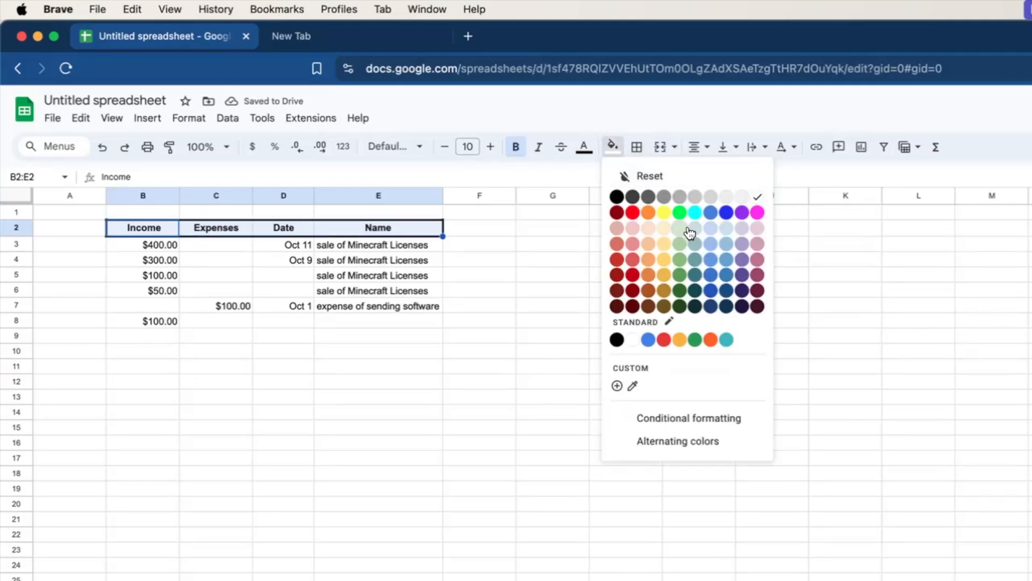
{"action": "left_click", "coordinate": [758, 228]}
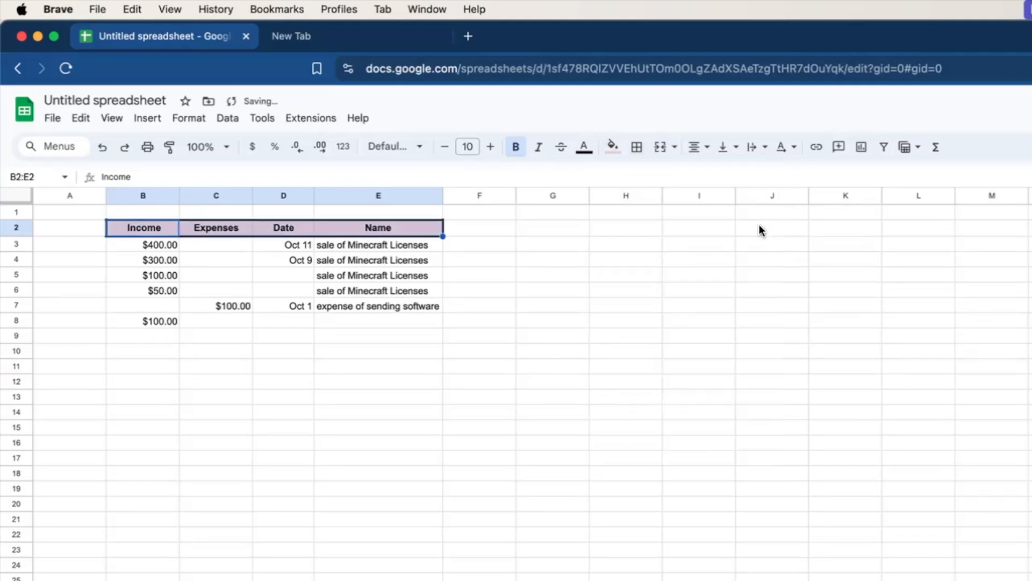
{"action": "left_click", "coordinate": [262, 381]}
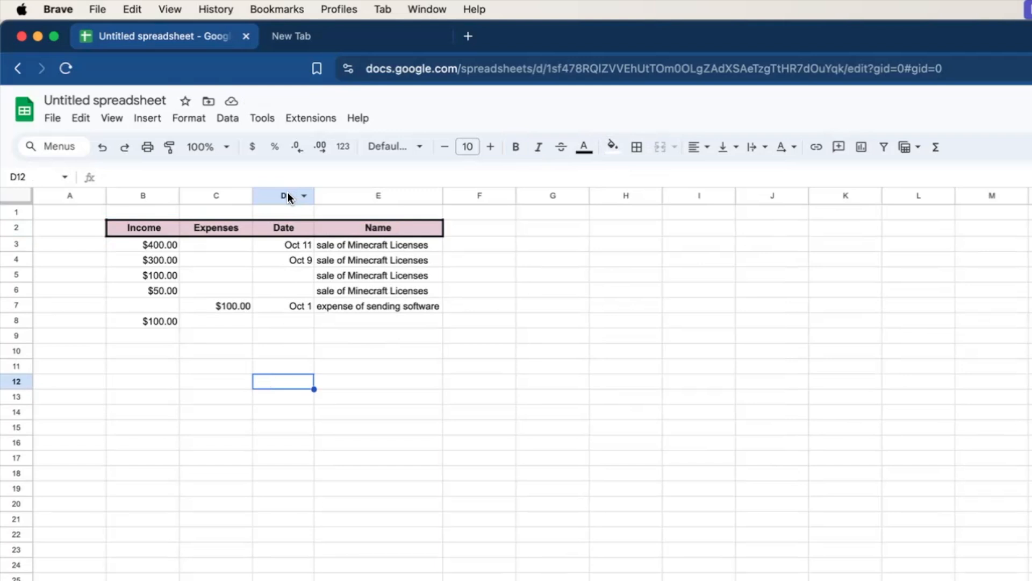
Insert one empty column before column A
{"action": "key", "text": "super+Home"}
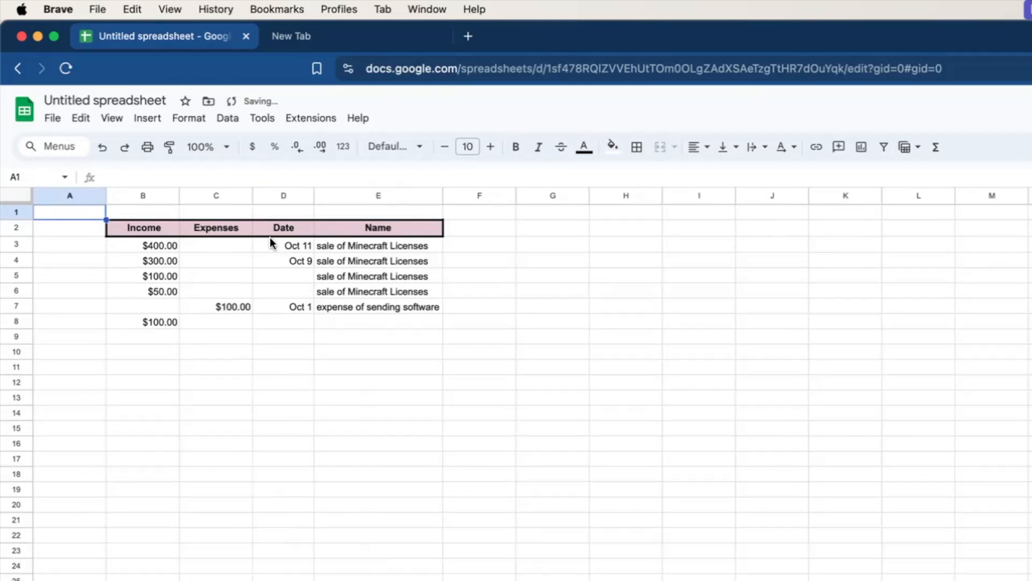
{"action": "right_click", "coordinate": [66, 192]}
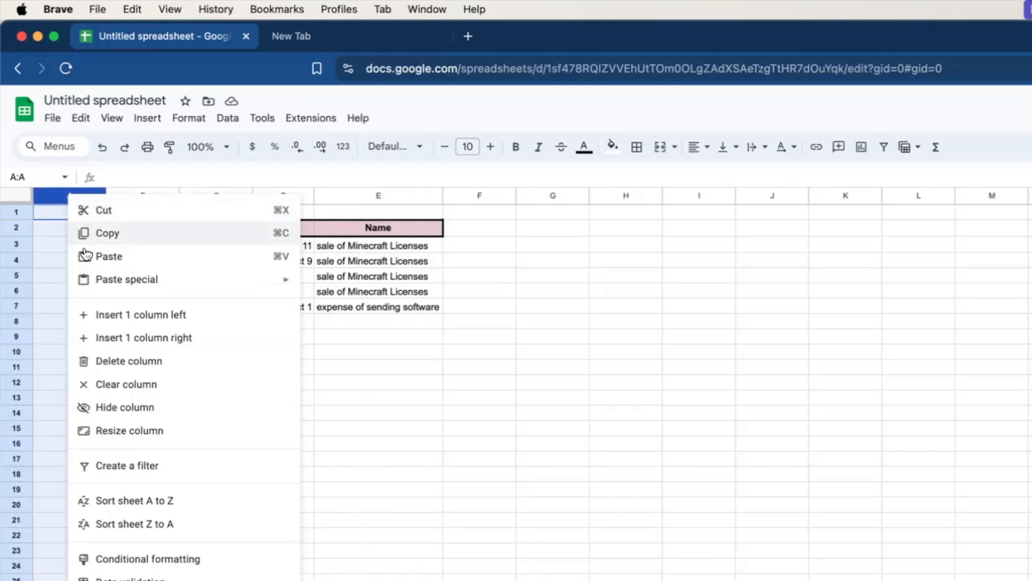
{"action": "left_click", "coordinate": [123, 318]}
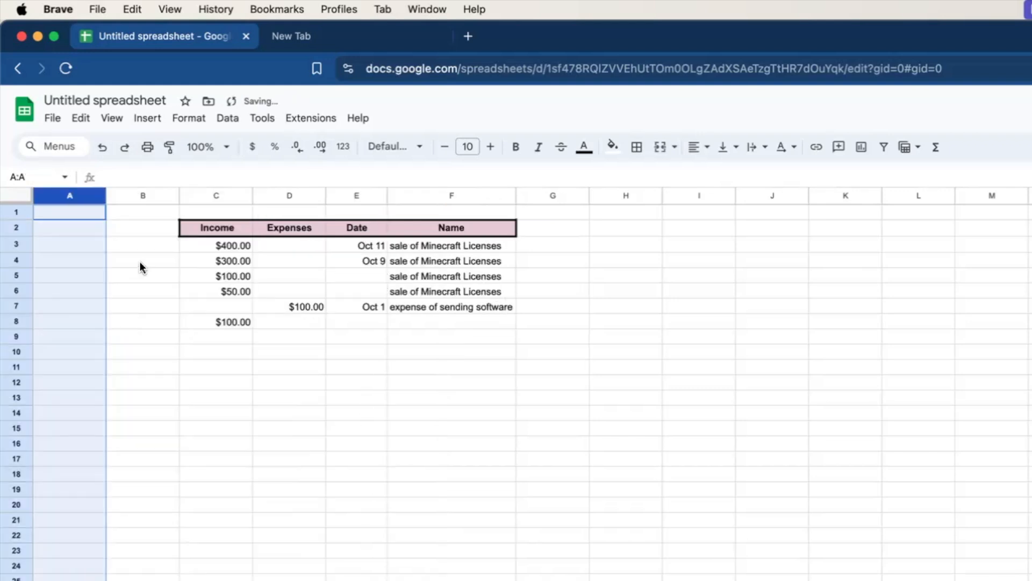
Cut the Date and Name columns E:F and paste them at cell A1, ahead of the Income column
{"action": "left_click_drag", "start_coordinate": [350, 192], "coordinate": [417, 187]}
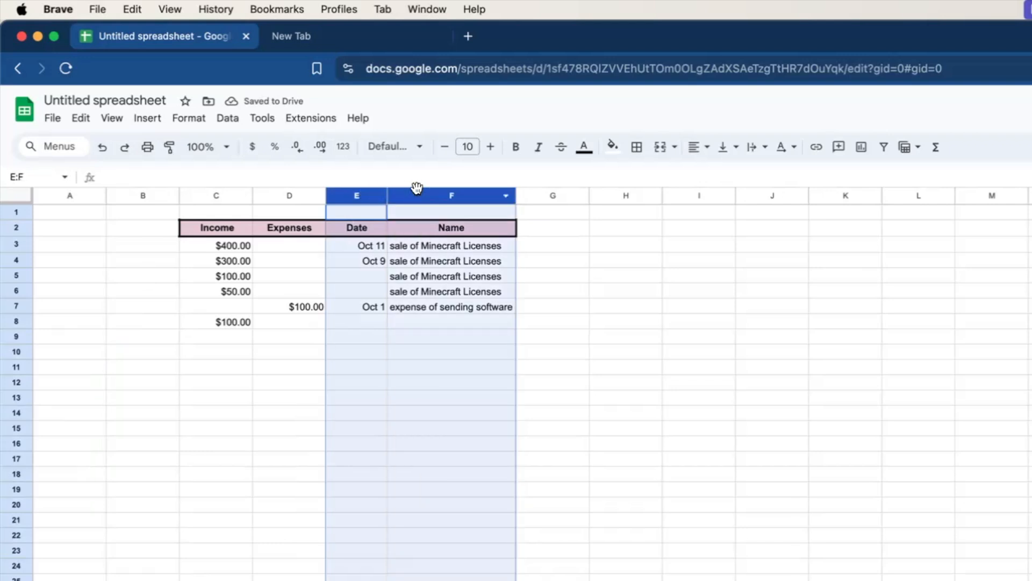
{"action": "right_click", "coordinate": [423, 212]}
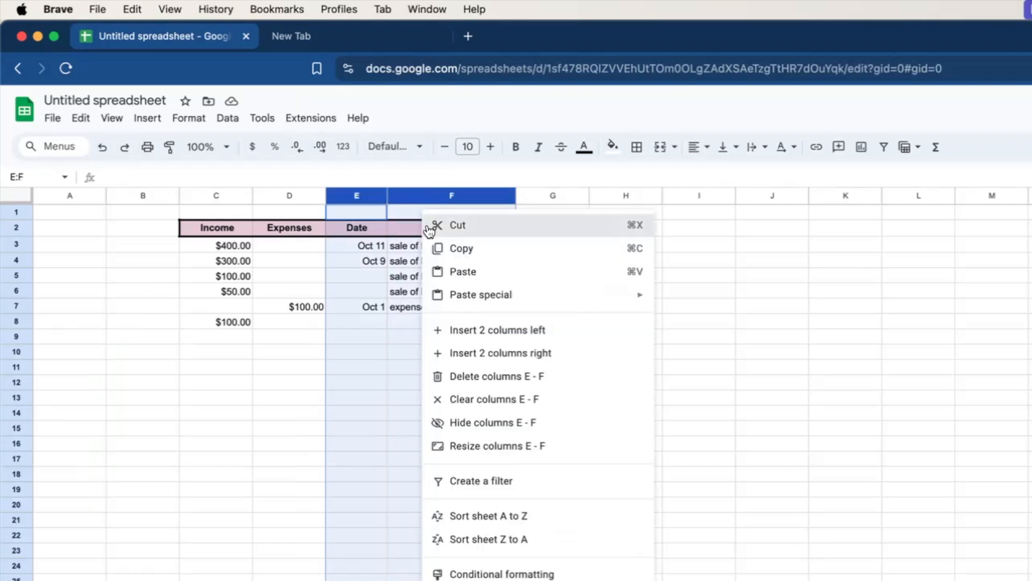
{"action": "left_click", "coordinate": [430, 228]}
{"action": "left_click", "coordinate": [59, 209]}
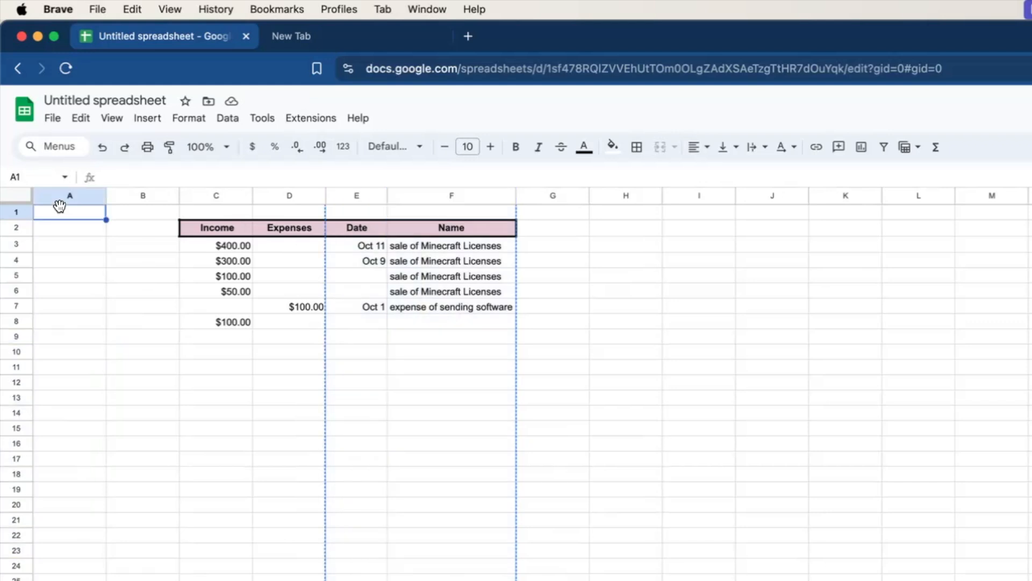
{"action": "right_click", "coordinate": [60, 209]}
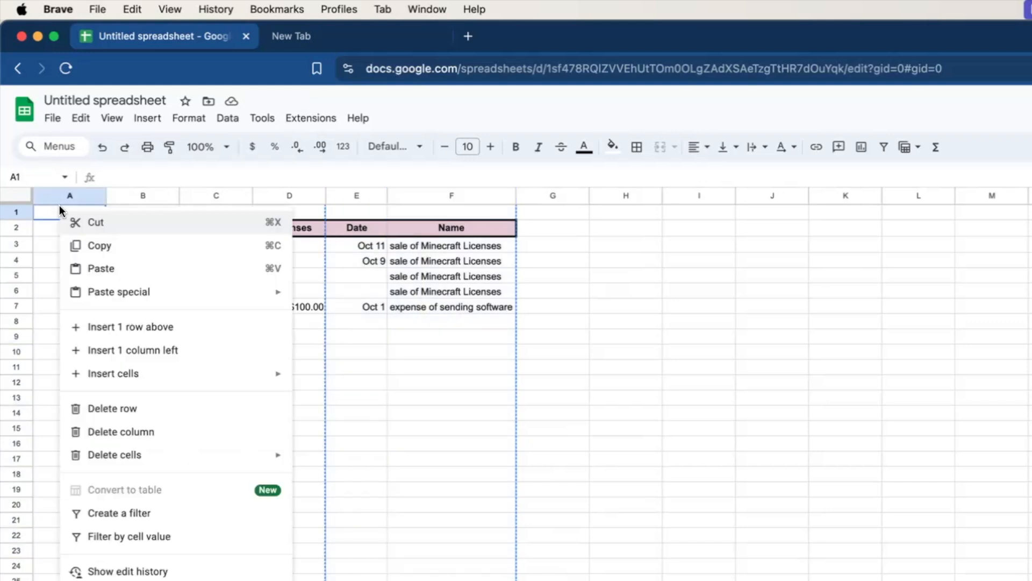
{"action": "left_click", "coordinate": [82, 269]}
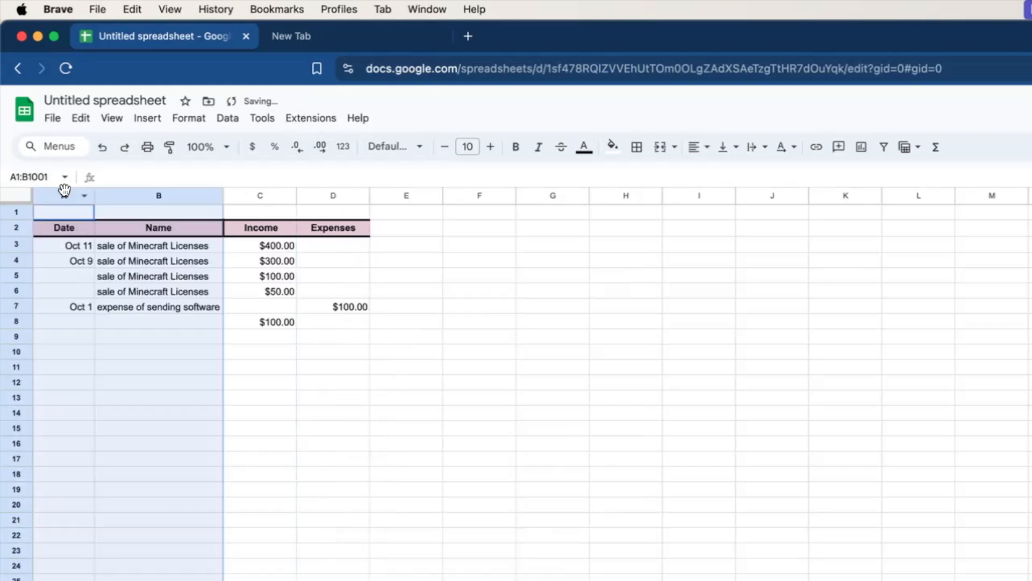
Insert one blank column before the Date column
{"action": "left_click", "coordinate": [65, 191]}
{"action": "right_click", "coordinate": [64, 191]}
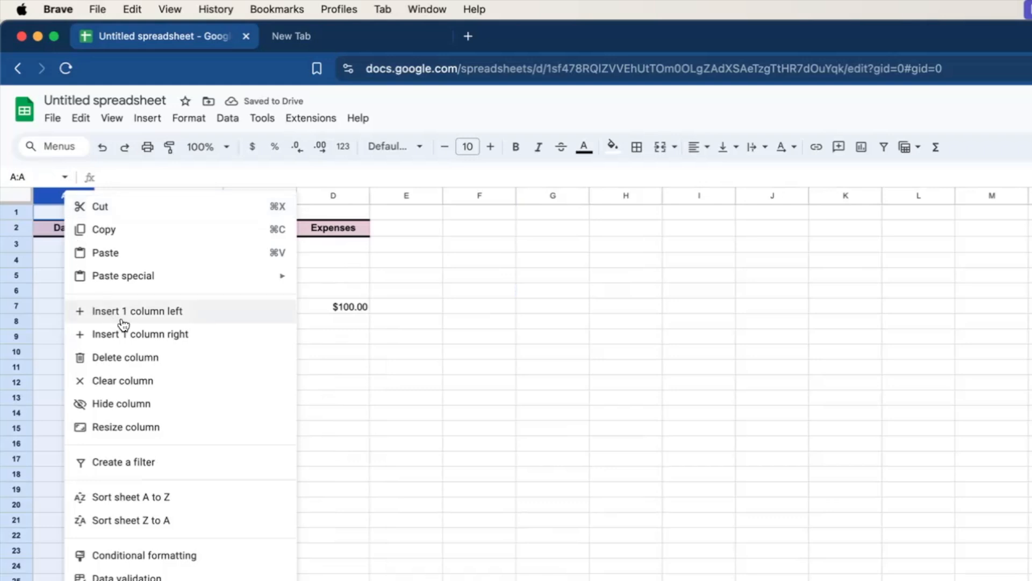
{"action": "left_click", "coordinate": [130, 311]}
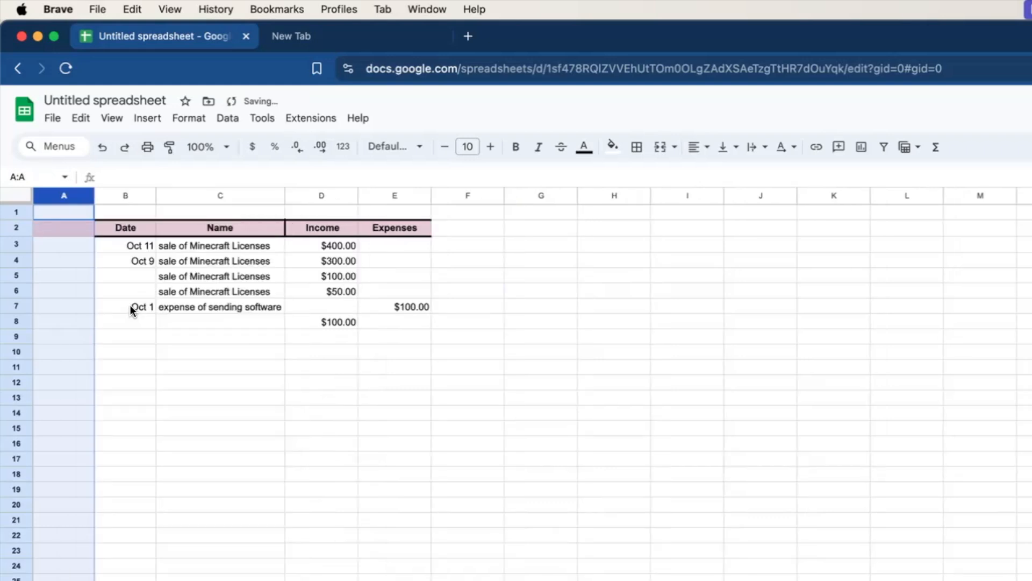
{"action": "left_click", "coordinate": [121, 274]}
Clear the bold, fill color and borders from the empty cell A2
{"action": "left_click", "coordinate": [78, 230]}
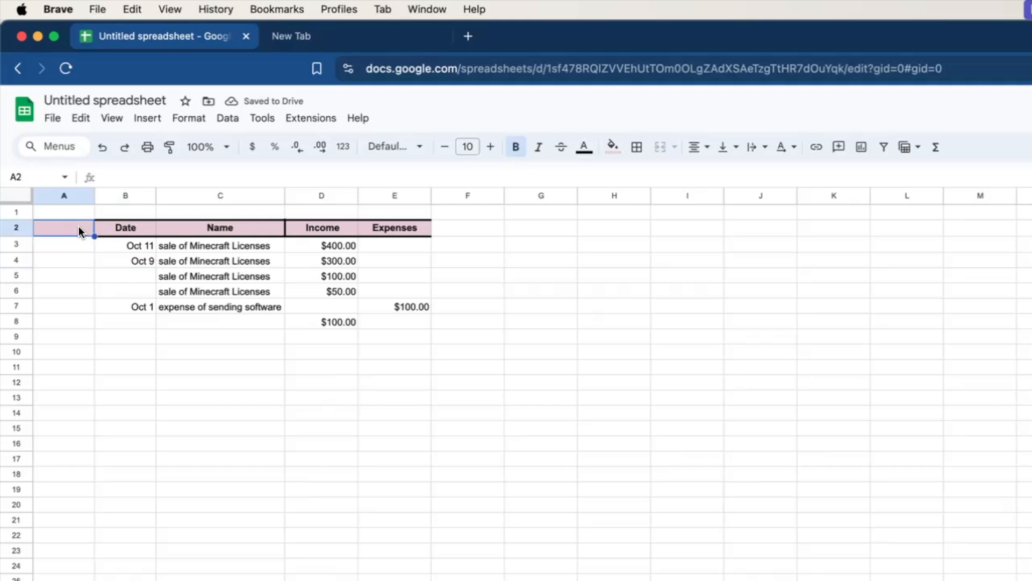
{"action": "left_click", "coordinate": [520, 147]}
{"action": "left_click", "coordinate": [613, 147]}
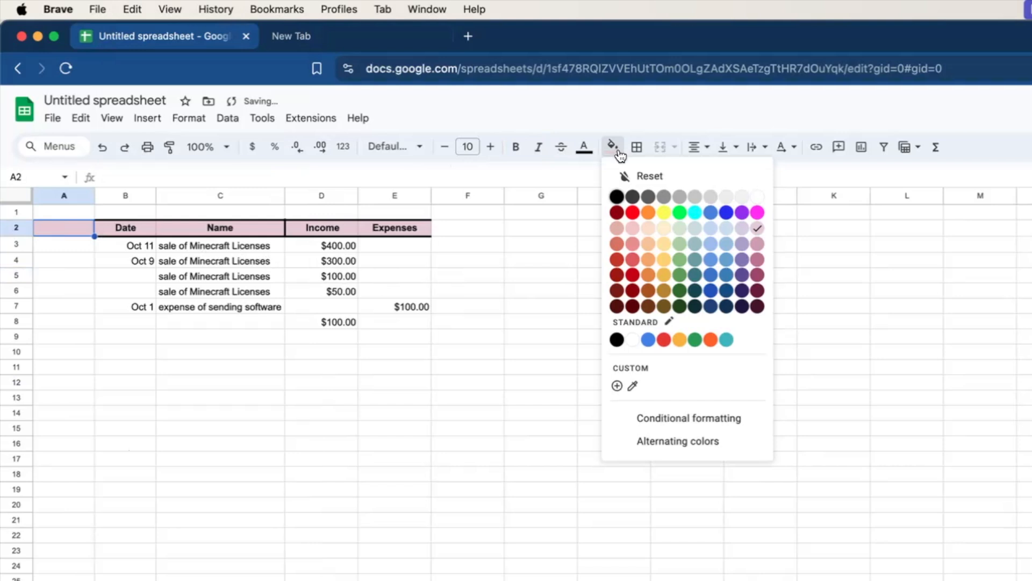
{"action": "left_click", "coordinate": [638, 173]}
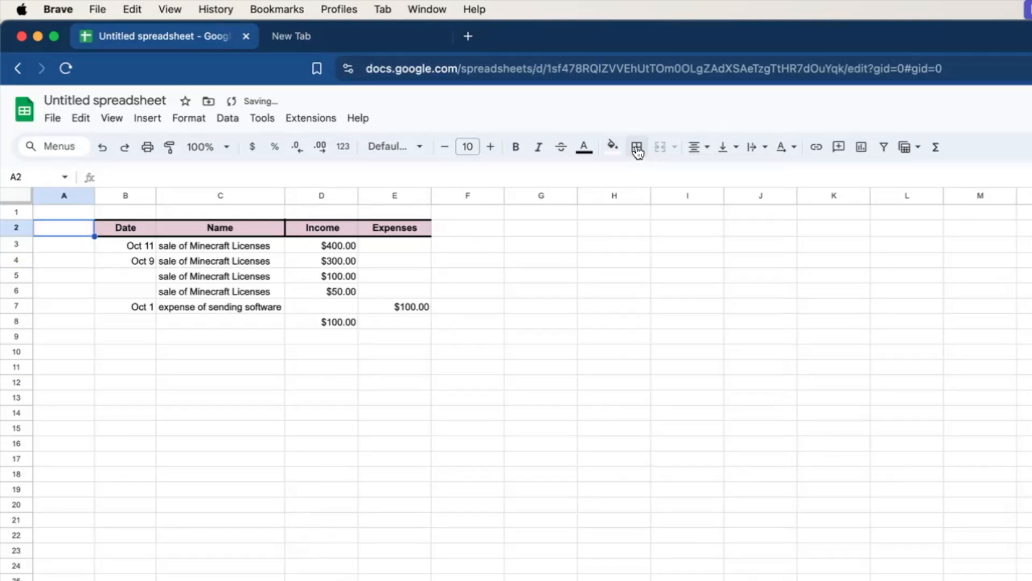
{"action": "left_click", "coordinate": [637, 147]}
{"action": "left_click", "coordinate": [742, 202]}
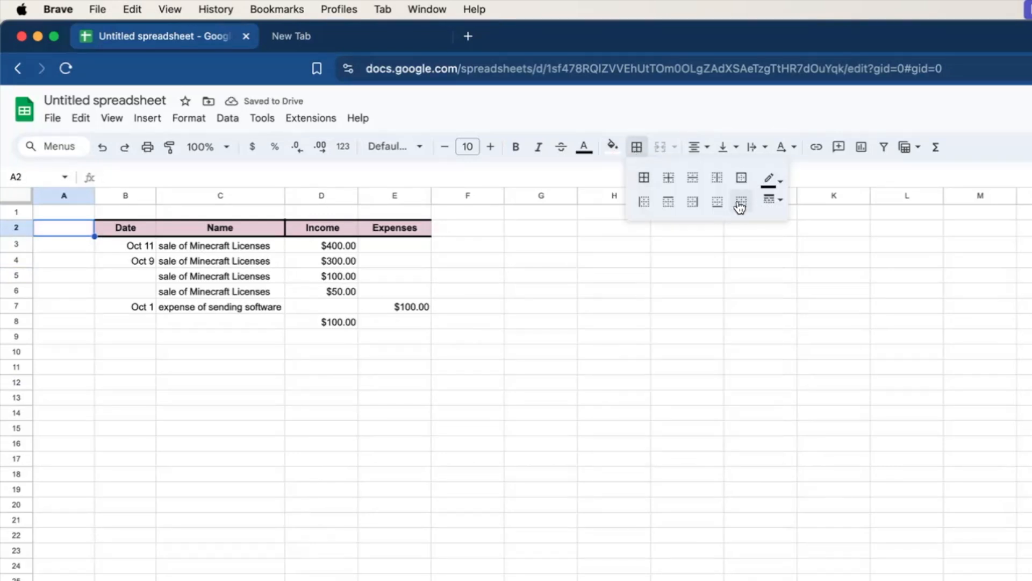
{"action": "left_click", "coordinate": [665, 339]}
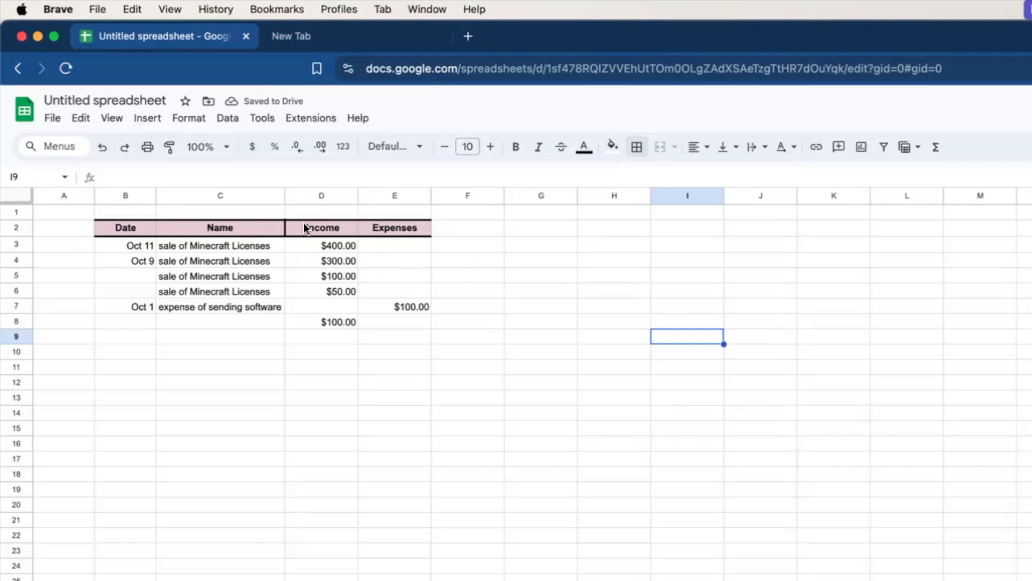
Remove the existing borders from the header cells B2:E2 and apply a new outer border around them
{"action": "left_click_drag", "start_coordinate": [128, 222], "coordinate": [405, 229]}
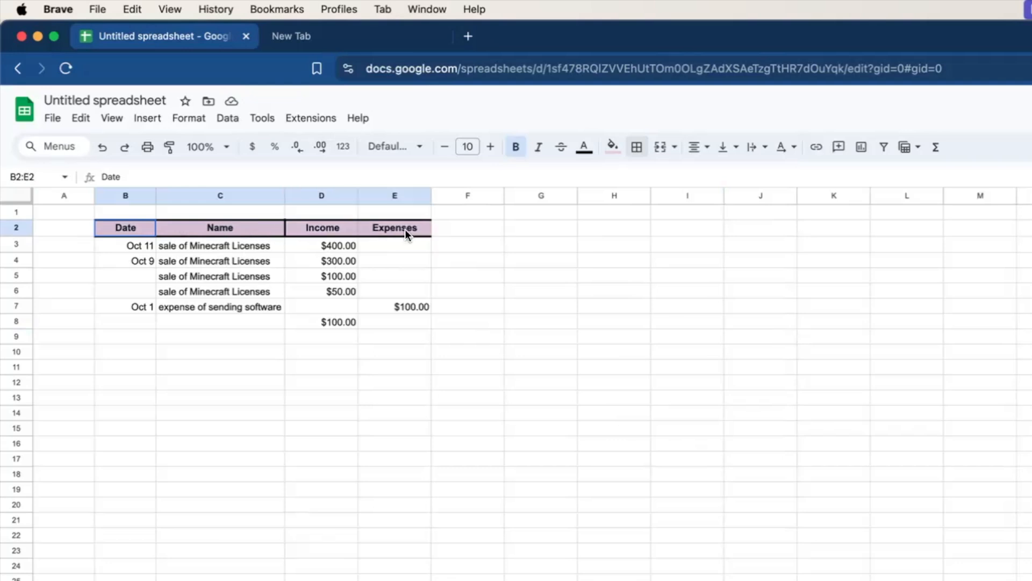
{"action": "left_click", "coordinate": [637, 148]}
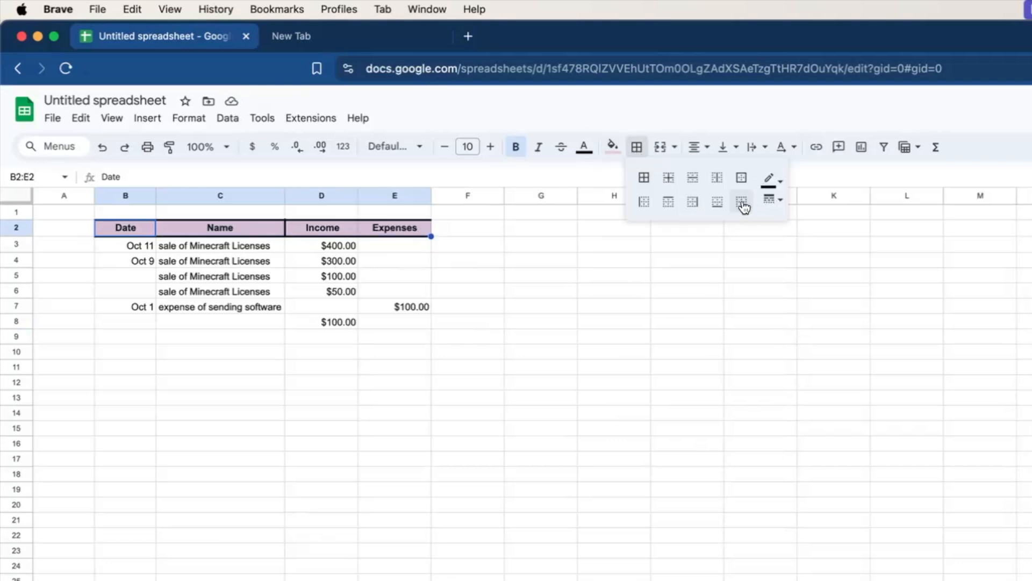
{"action": "left_click", "coordinate": [743, 206]}
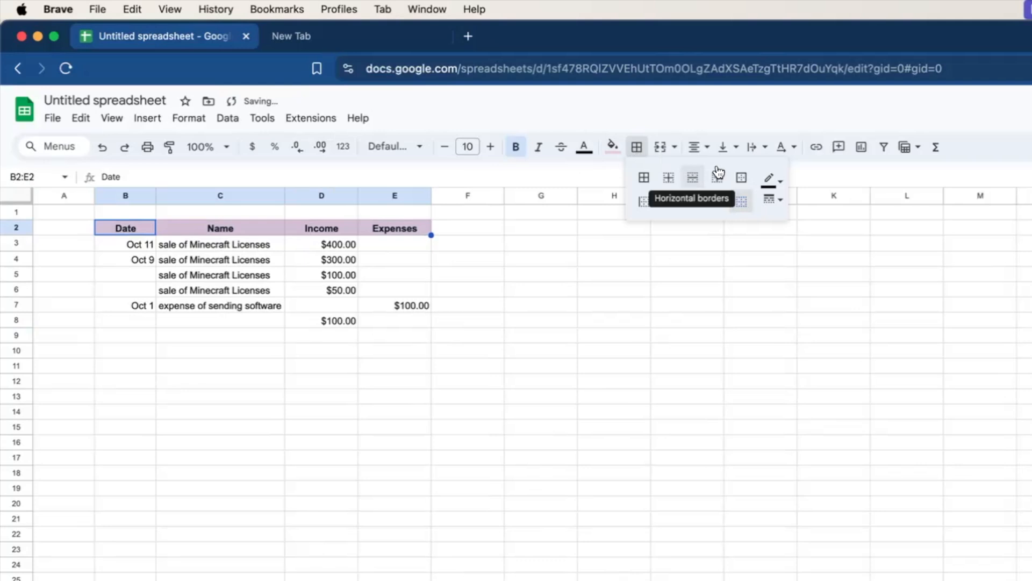
{"action": "left_click", "coordinate": [742, 178]}
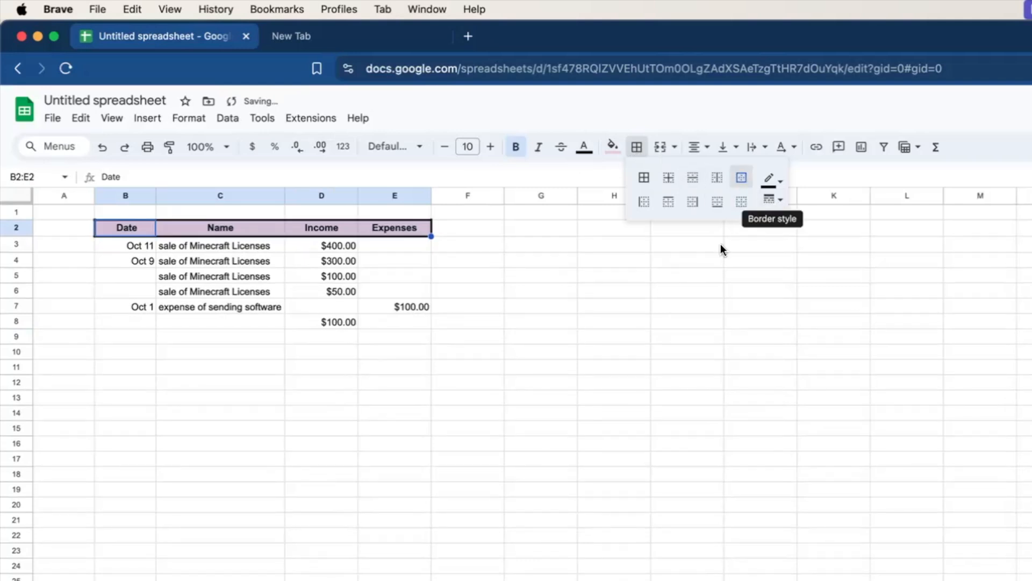
{"action": "left_click", "coordinate": [544, 261]}
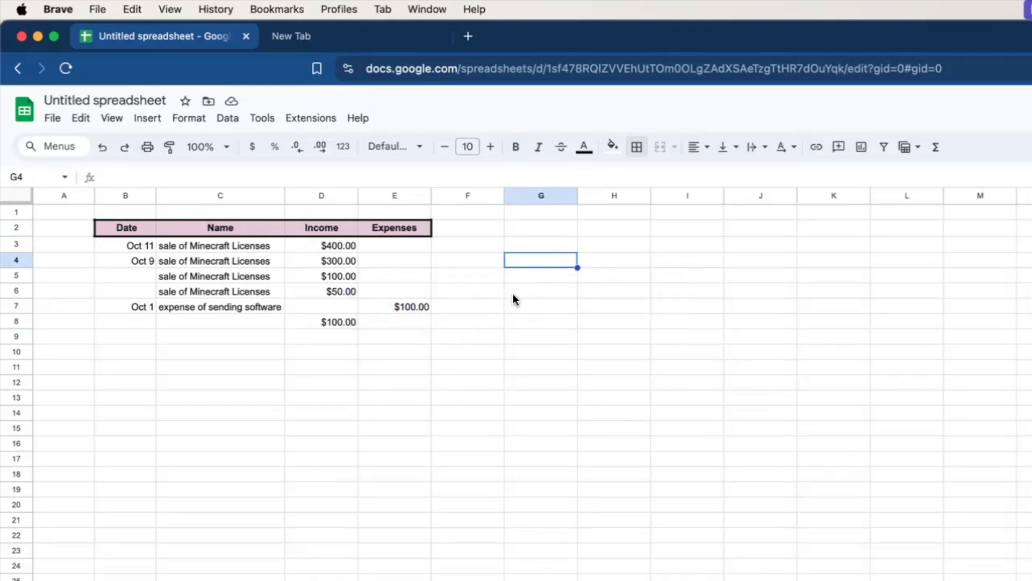
Enter the label Totals in cell C10 below the Name column
{"action": "left_click", "coordinate": [237, 338]}
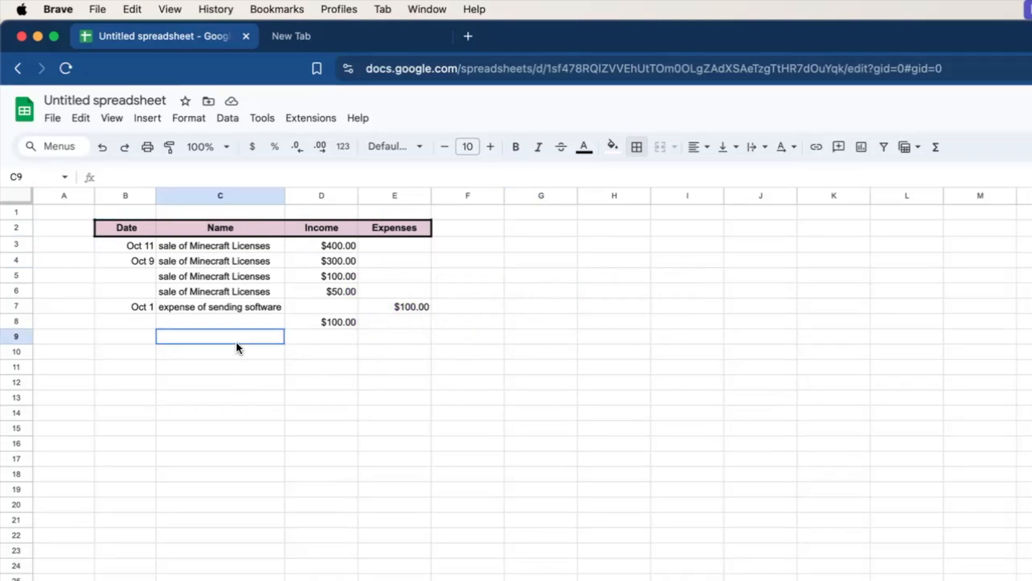
{"action": "left_click", "coordinate": [220, 352]}
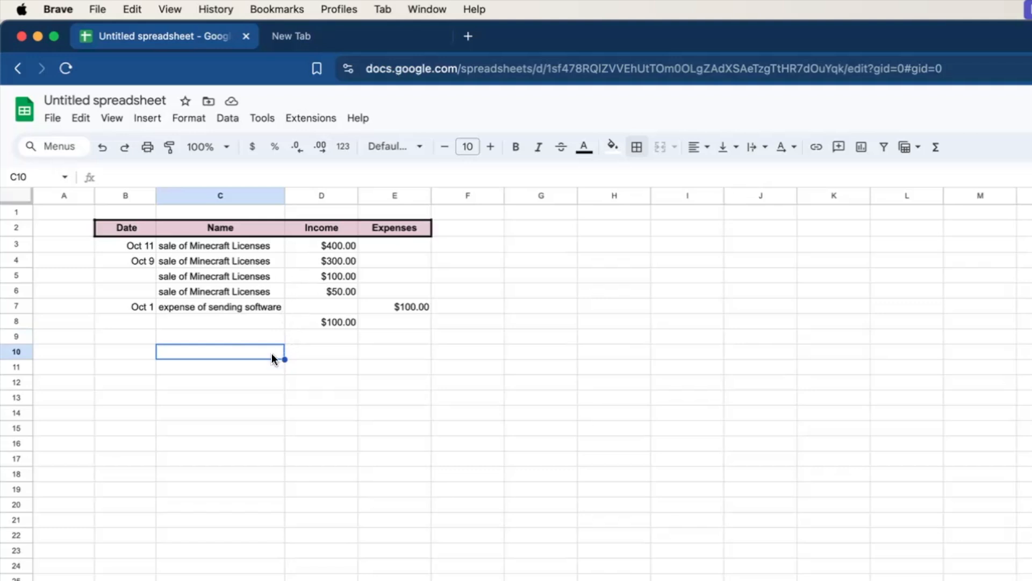
{"action": "type", "text": "Totals"}
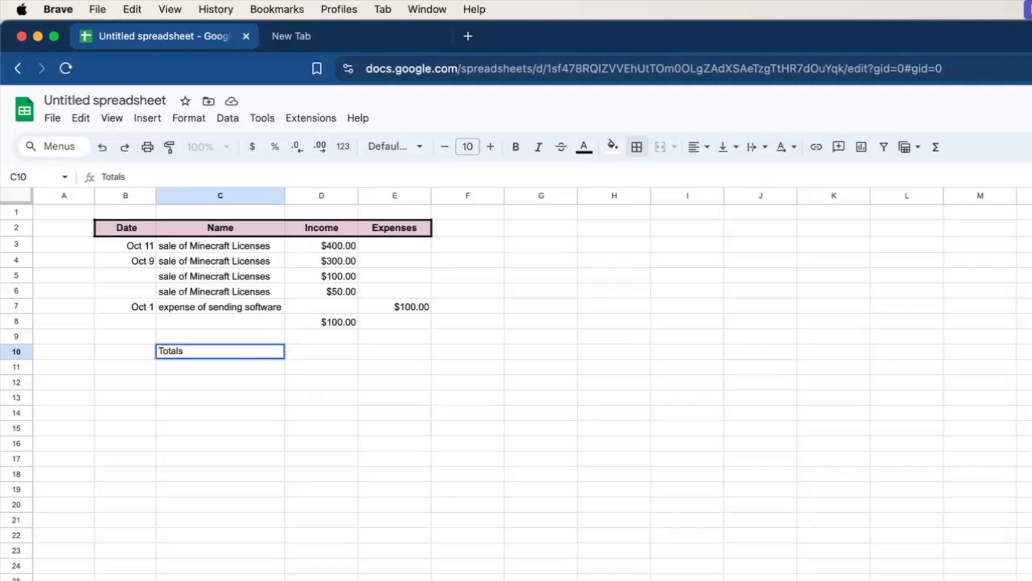
Total the Income column in cell D10 with the SUM function over D3:D8
{"action": "left_click", "coordinate": [321, 351]}
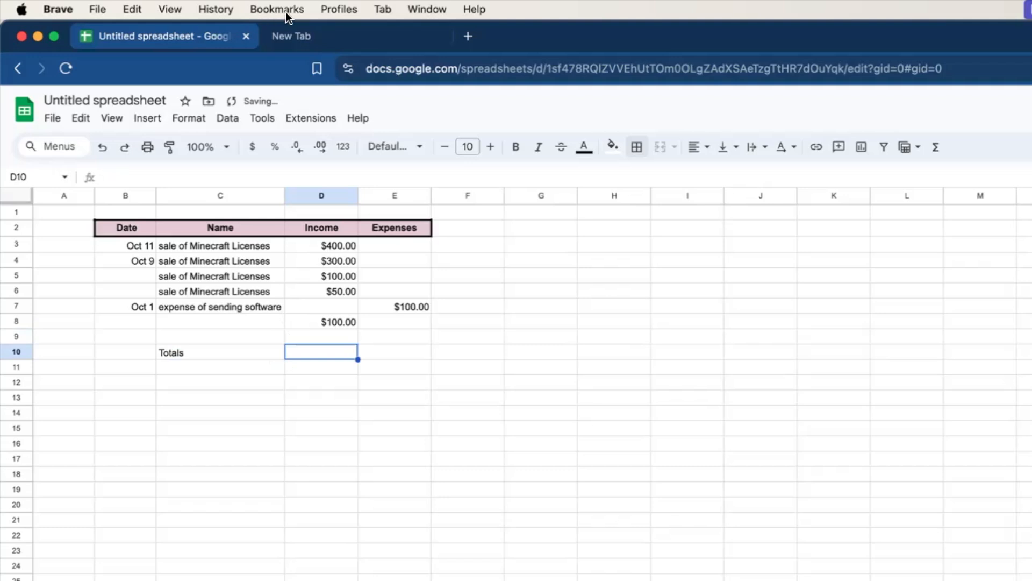
{"action": "left_click", "coordinate": [941, 151]}
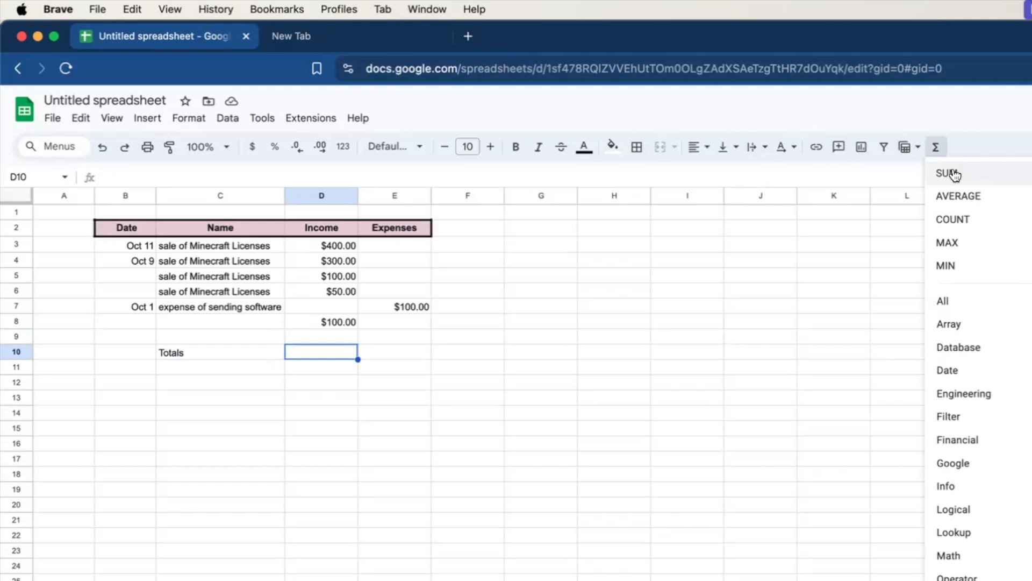
{"action": "left_click", "coordinate": [947, 174]}
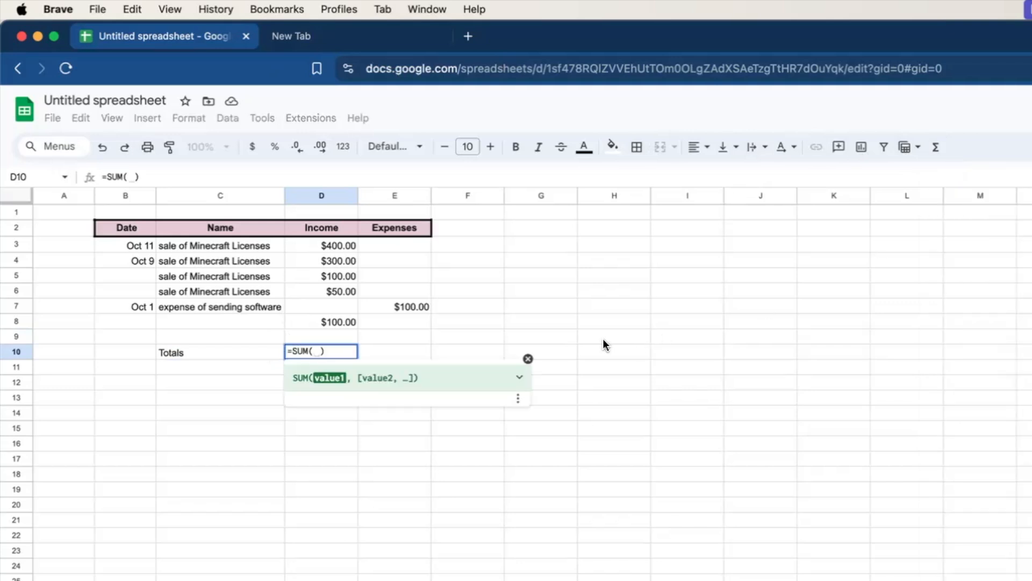
{"action": "left_click_drag", "start_coordinate": [337, 240], "coordinate": [334, 316]}
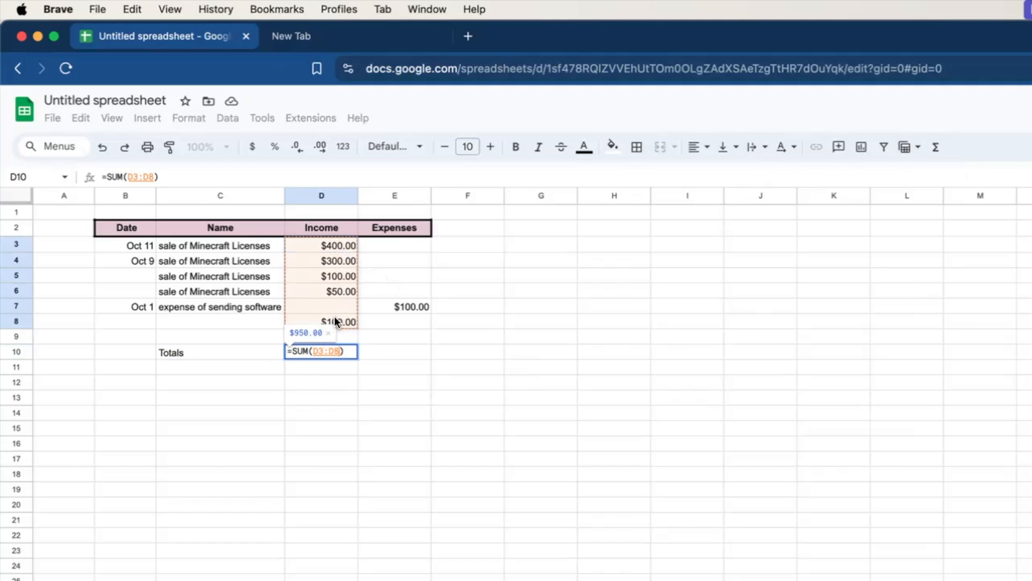
{"action": "key", "text": "Return"}
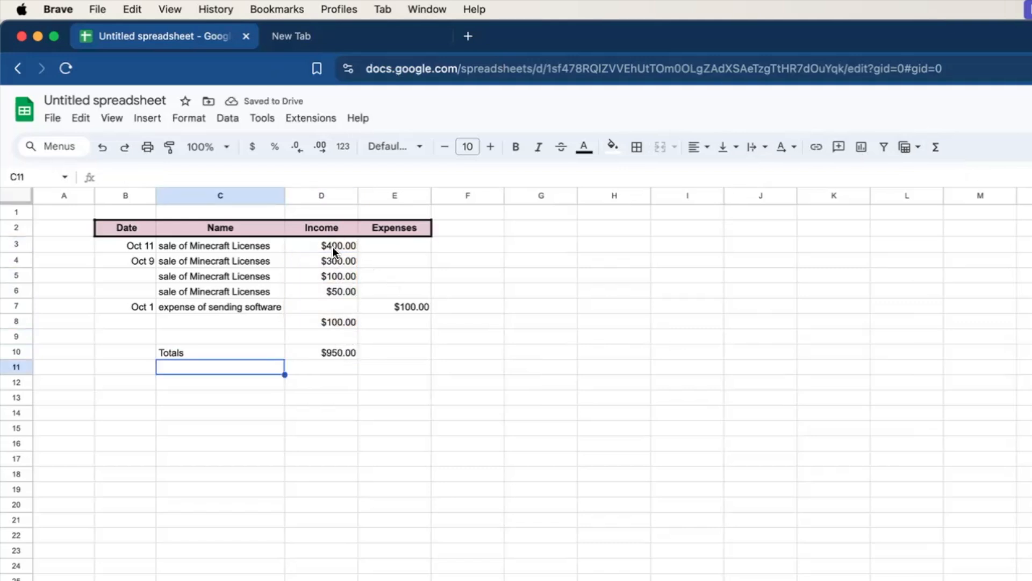
Fill the Income total formula from D10 across to E10 to total the Expenses column
{"action": "left_click", "coordinate": [347, 354]}
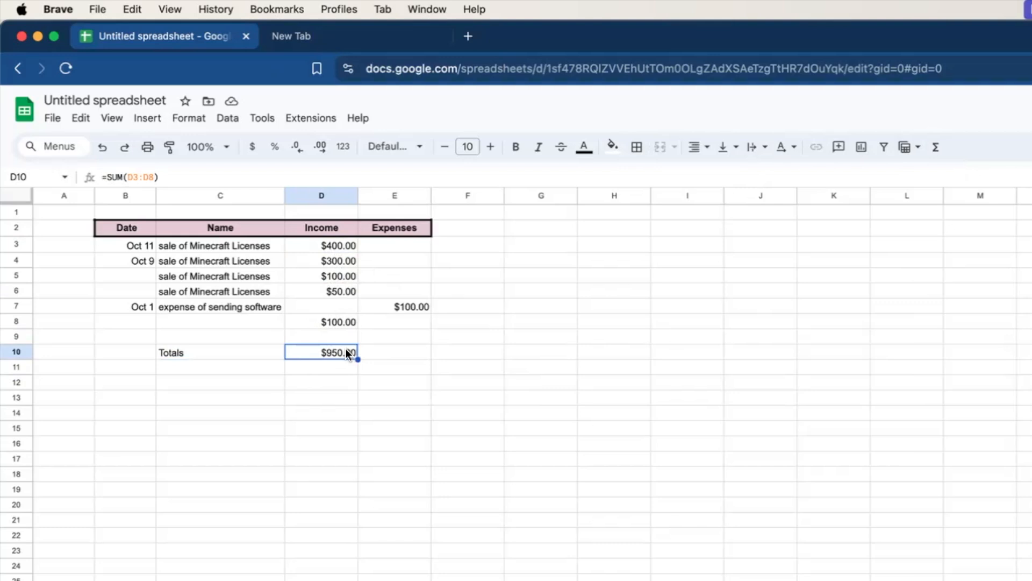
{"action": "key", "text": "shift+Right"}
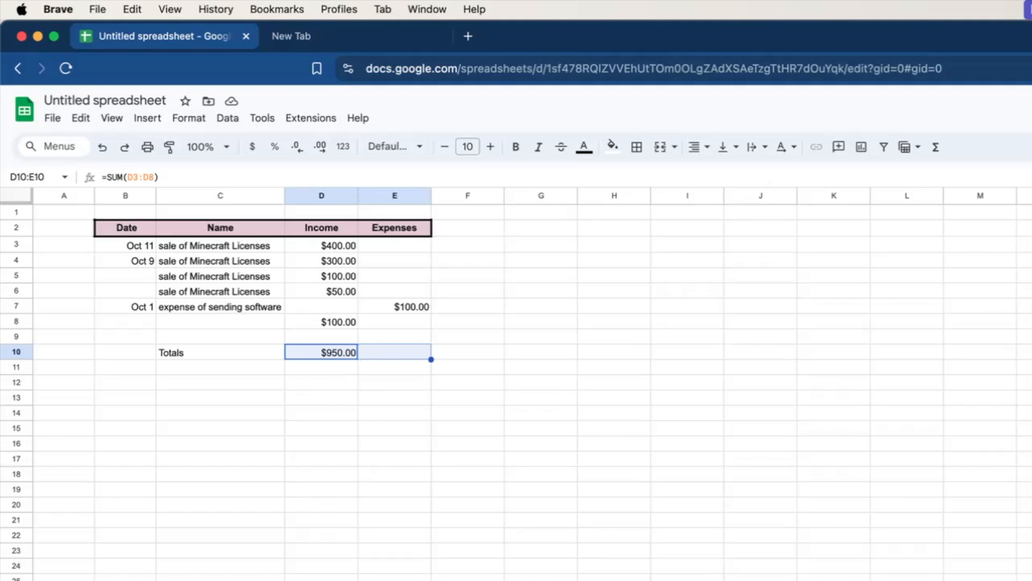
{"action": "key", "text": "super+r"}
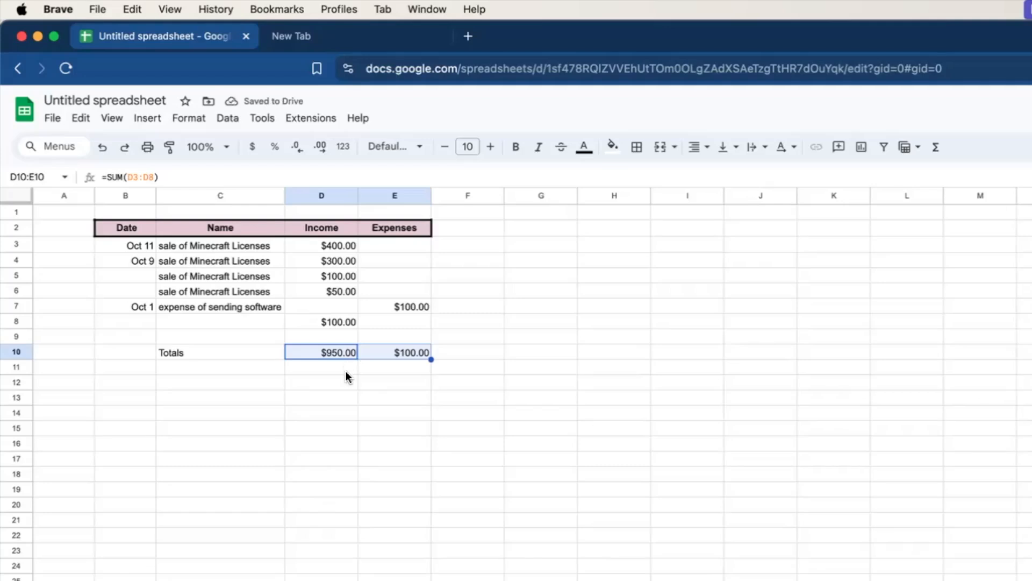
{"action": "left_click", "coordinate": [447, 351]}
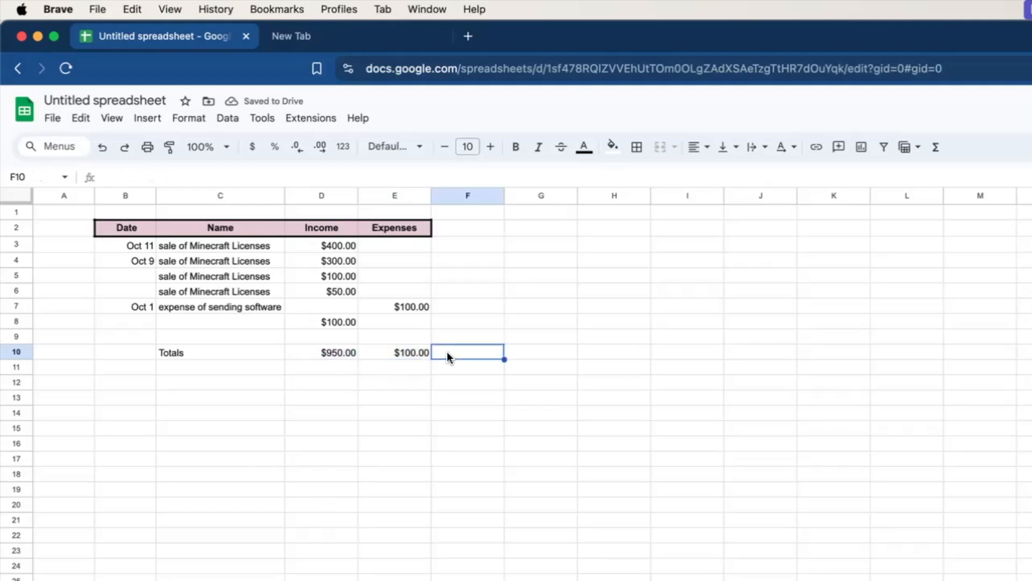
Enter the label Avg in cell C12, two rows below the Totals label
{"action": "left_click", "coordinate": [384, 352]}
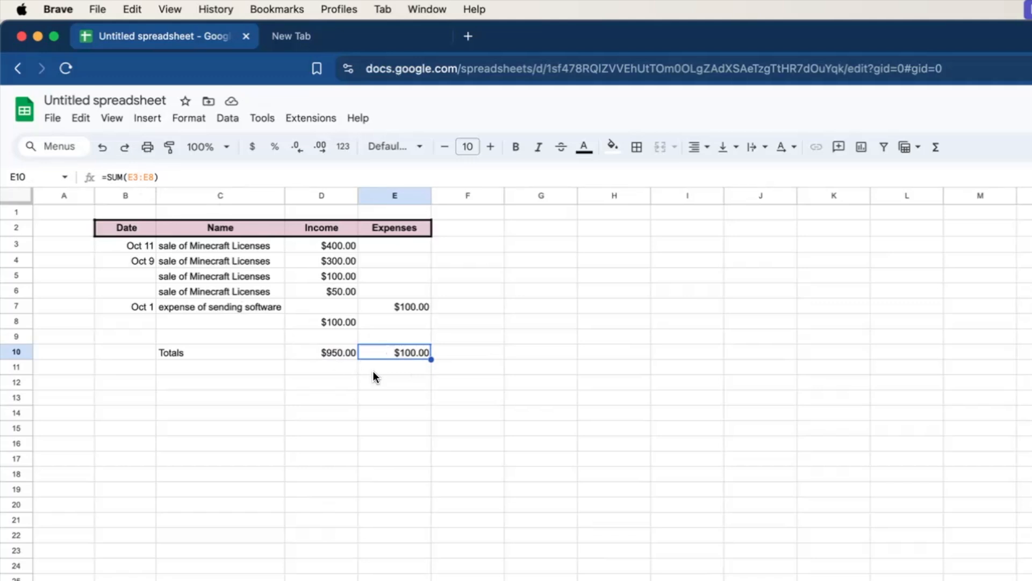
{"action": "left_click", "coordinate": [327, 382]}
{"action": "type", "text": "Avg"}
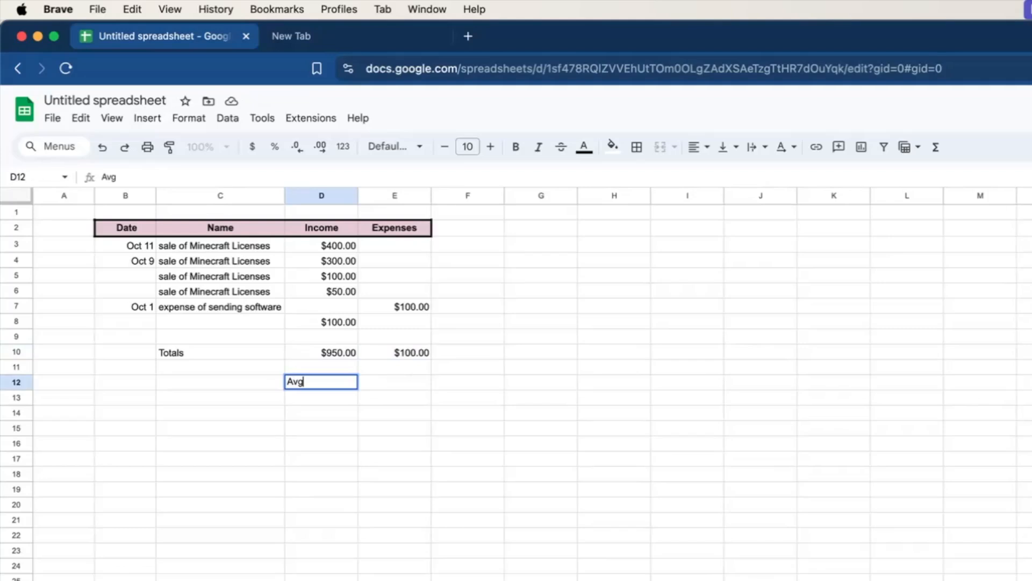
{"action": "key", "text": "Return"}
{"action": "left_click", "coordinate": [220, 381]}
{"action": "type", "text": "Avg"}
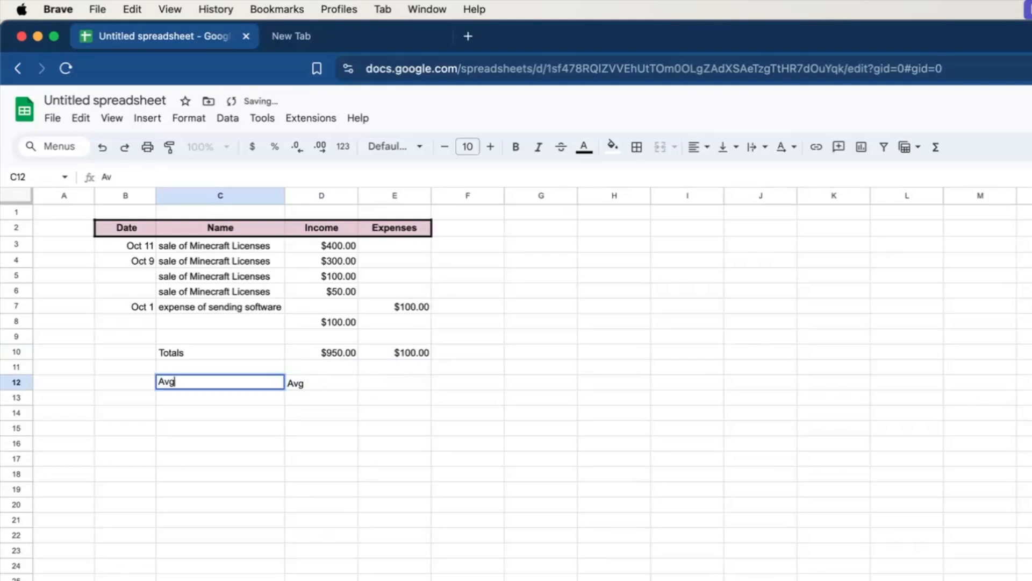
Average the Income column in cell D12 with the AVERAGE function over D3:D8
{"action": "left_click", "coordinate": [321, 382]}
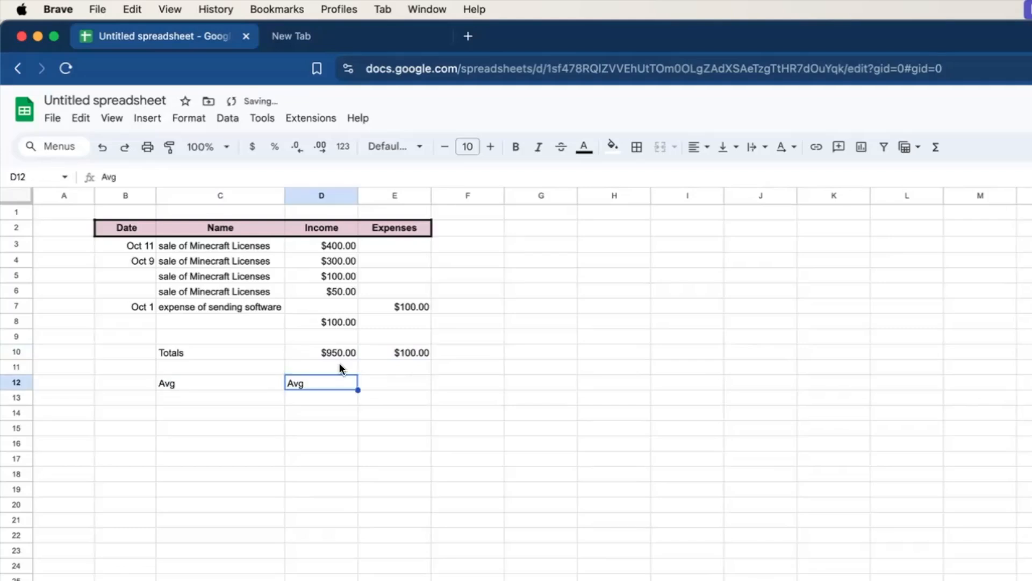
{"action": "left_click", "coordinate": [938, 147]}
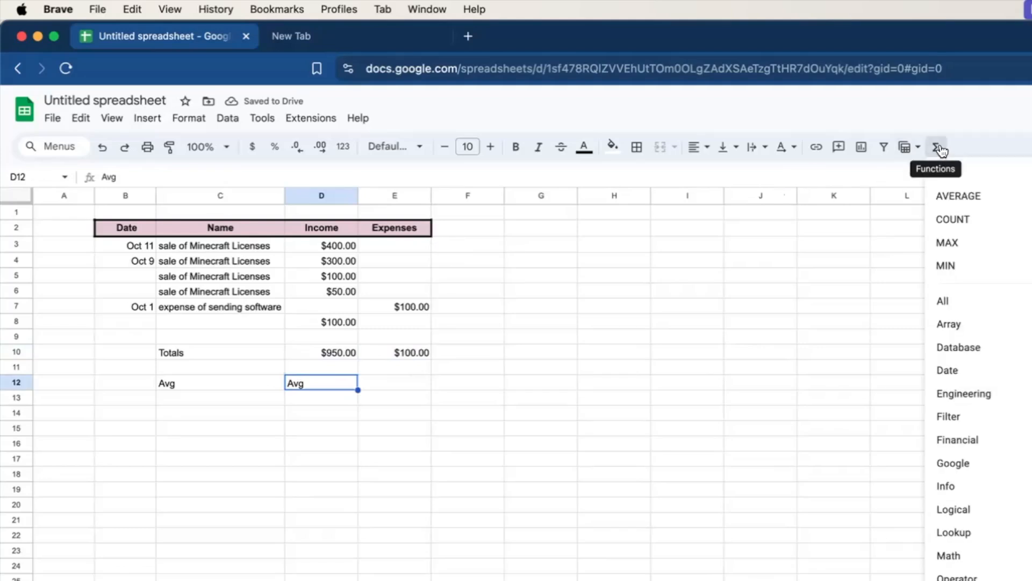
{"action": "left_click", "coordinate": [967, 195]}
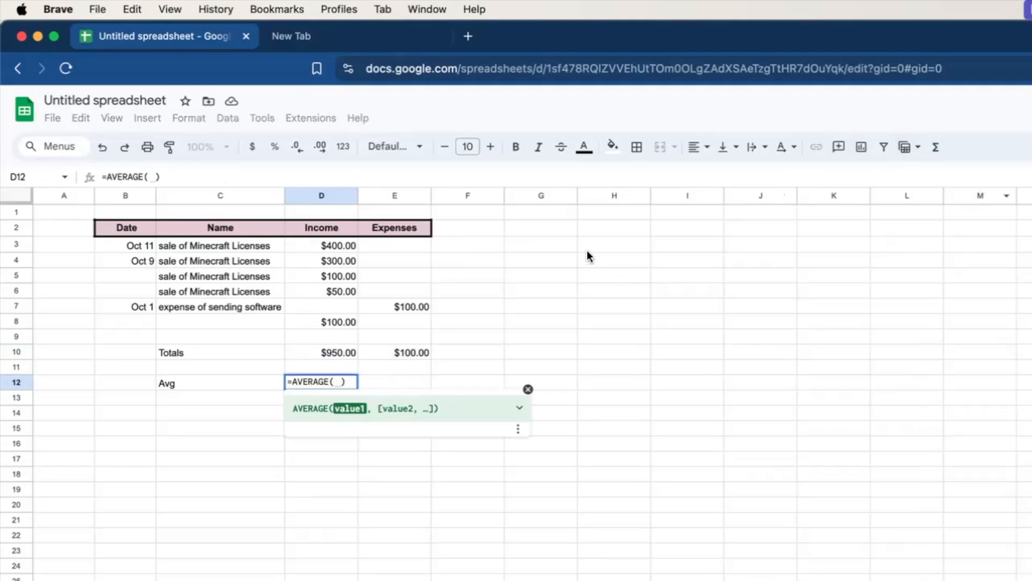
{"action": "left_click_drag", "start_coordinate": [338, 245], "coordinate": [334, 321]}
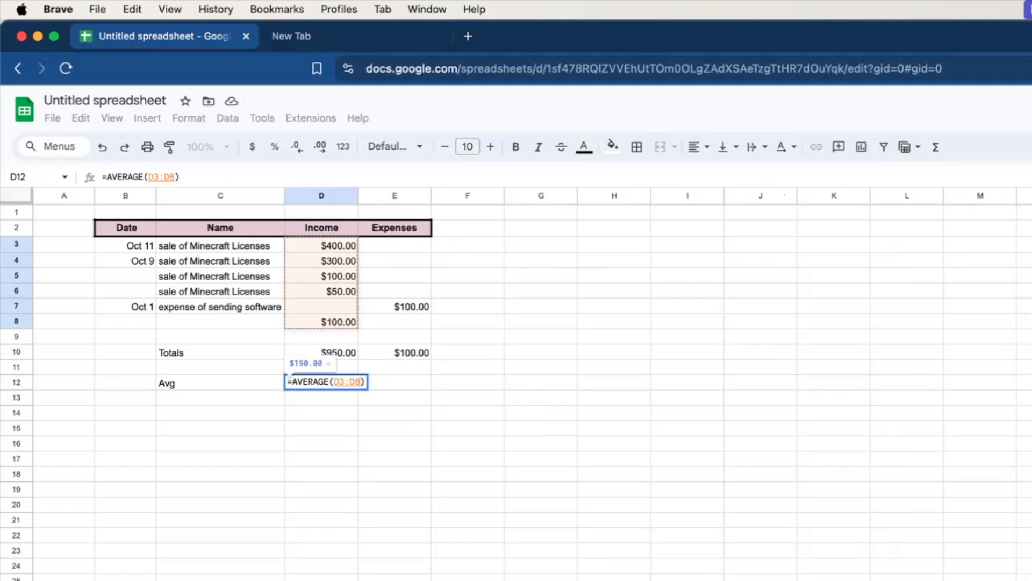
{"action": "key", "text": "Return"}
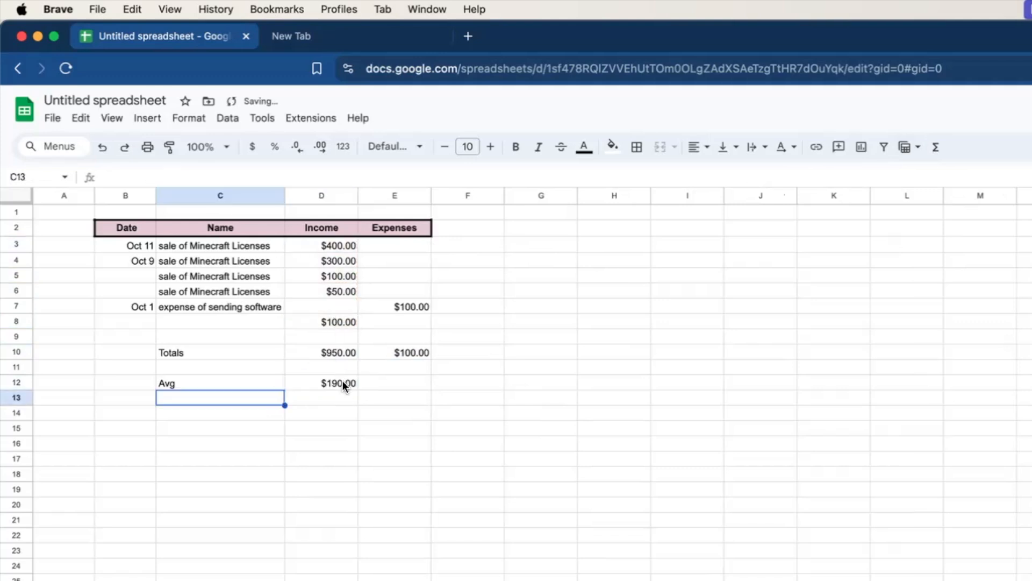
Right-align the label cells C10:C14, including Totals and Avg
{"action": "left_click_drag", "start_coordinate": [235, 350], "coordinate": [237, 422]}
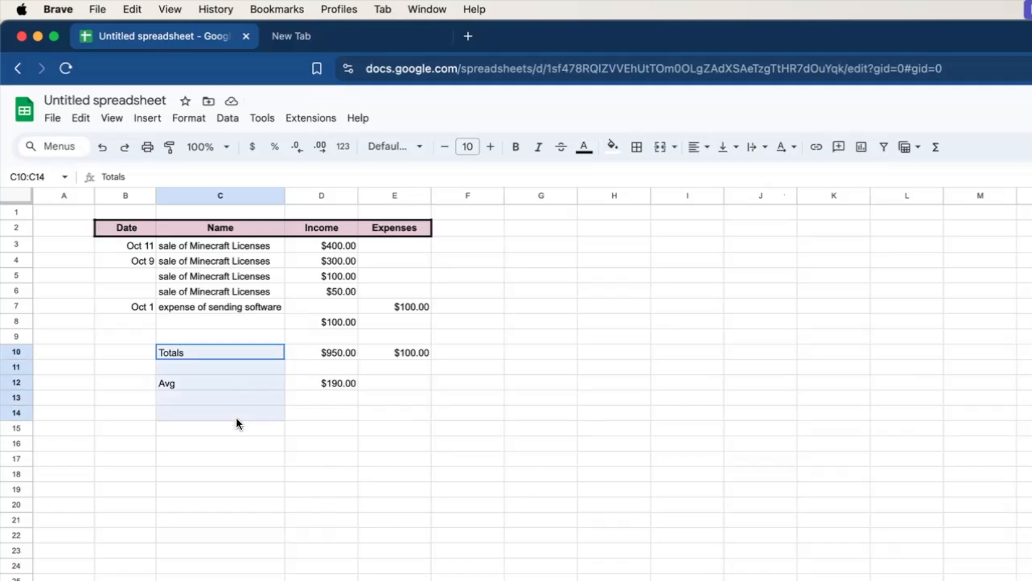
{"action": "left_click", "coordinate": [703, 148]}
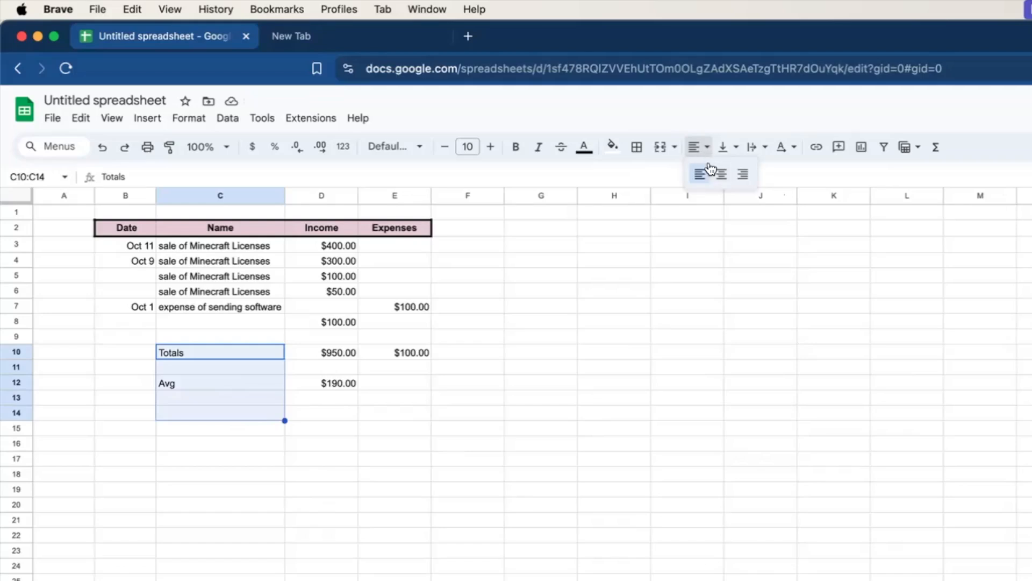
{"action": "left_click", "coordinate": [743, 174]}
{"action": "left_click", "coordinate": [447, 394]}
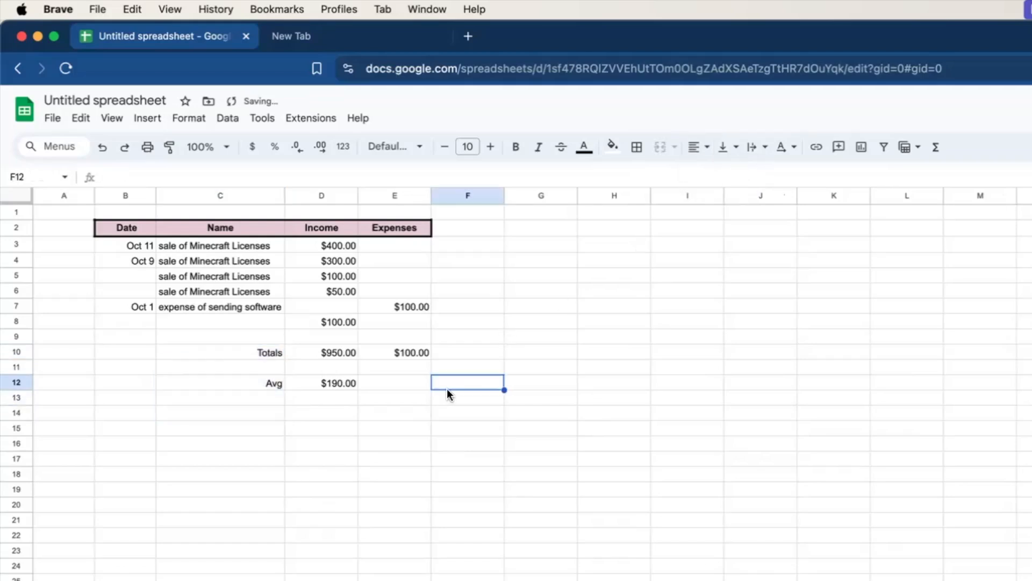
Fill the Income average formula from D12 right into E12 to average the Expenses column
{"action": "left_click", "coordinate": [342, 383]}
{"action": "left_click_drag", "start_coordinate": [341, 378], "coordinate": [364, 375]}
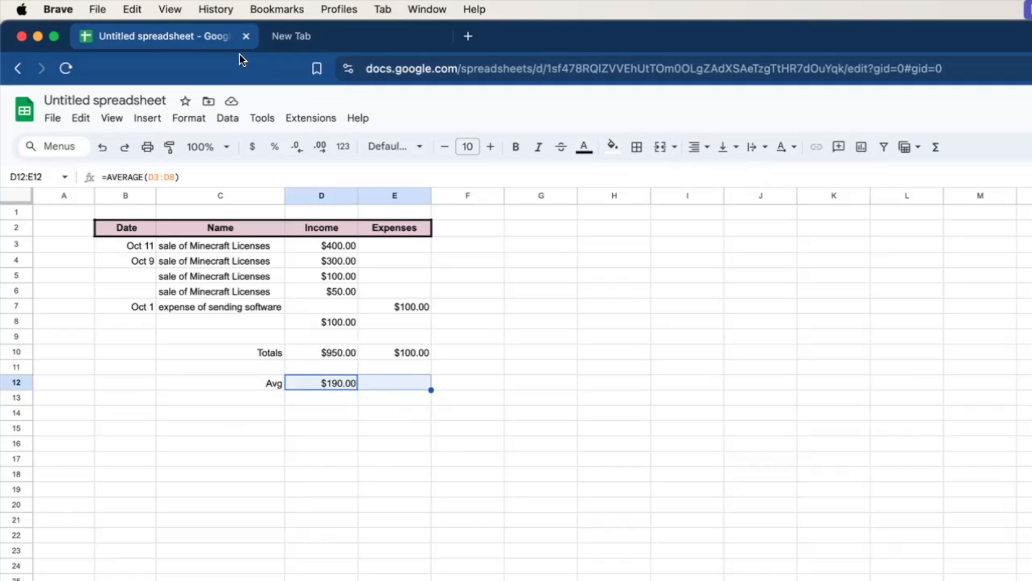
{"action": "left_click", "coordinate": [129, 10]}
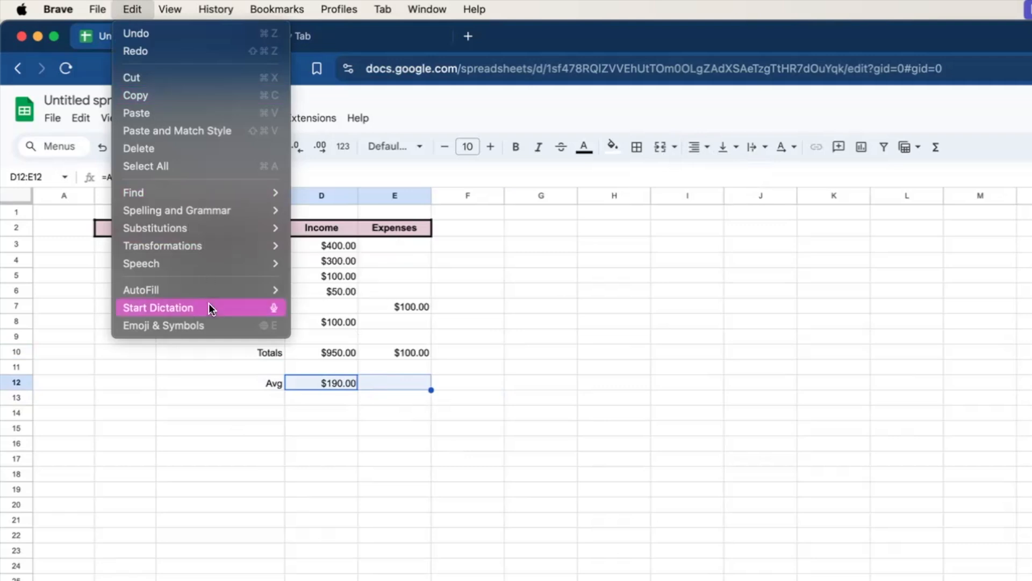
{"action": "mouse_move", "coordinate": [211, 291]}
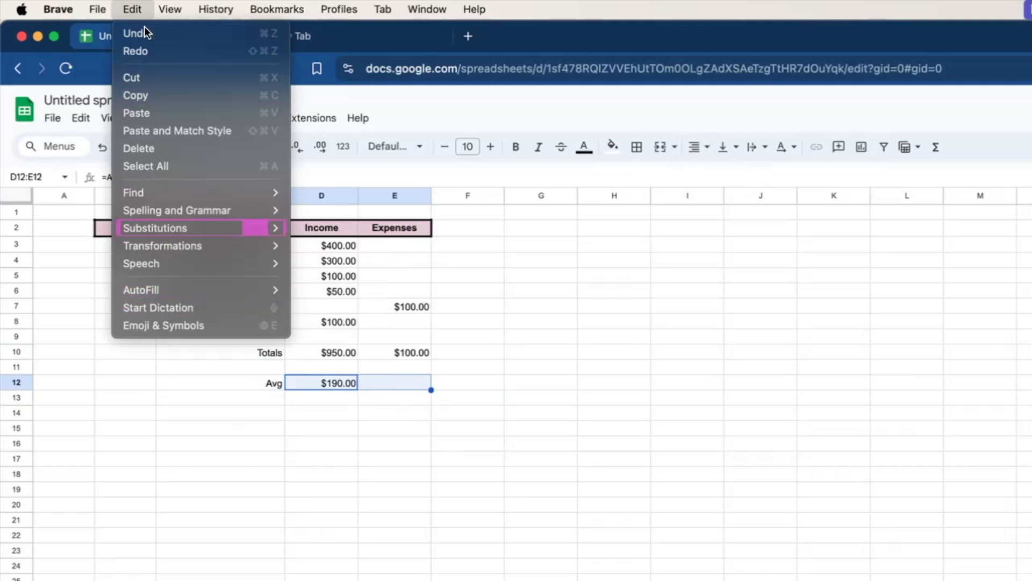
{"action": "left_click", "coordinate": [138, 10]}
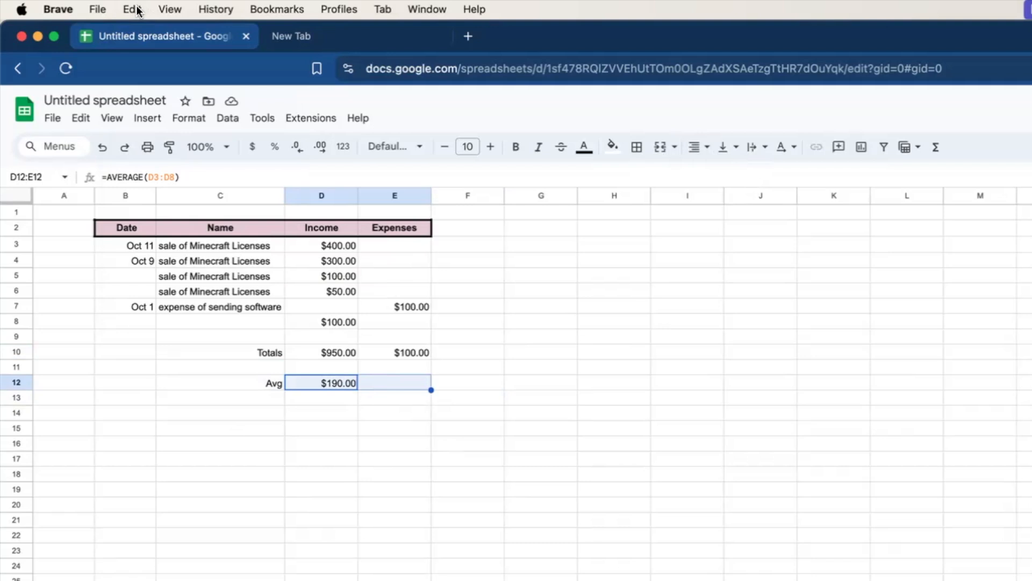
{"action": "key", "text": "super+r"}
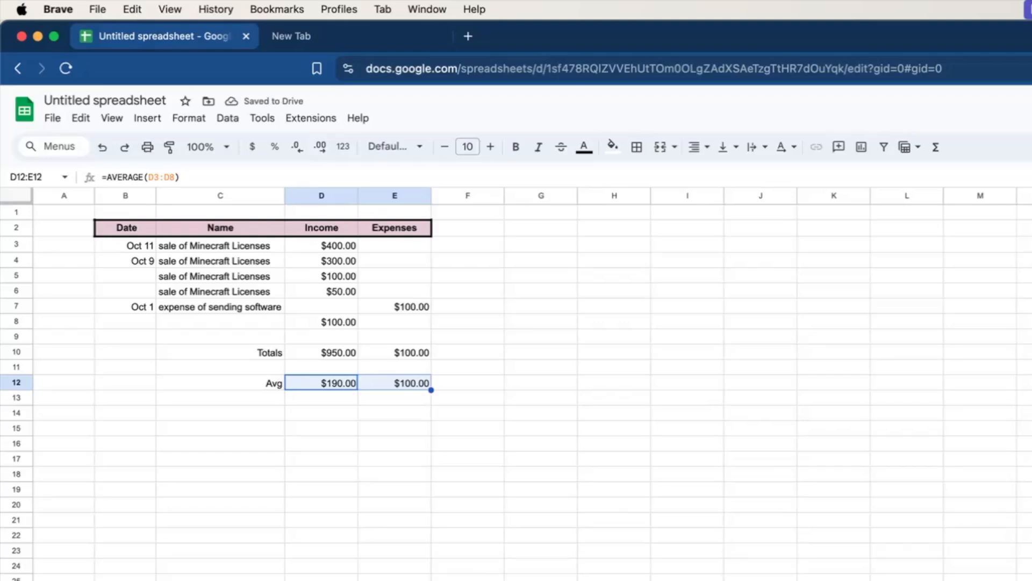
Fill the average formulas in D12:E12 down into row 13 and inspect the cell range used in D13
{"action": "key", "text": "shift+Down"}
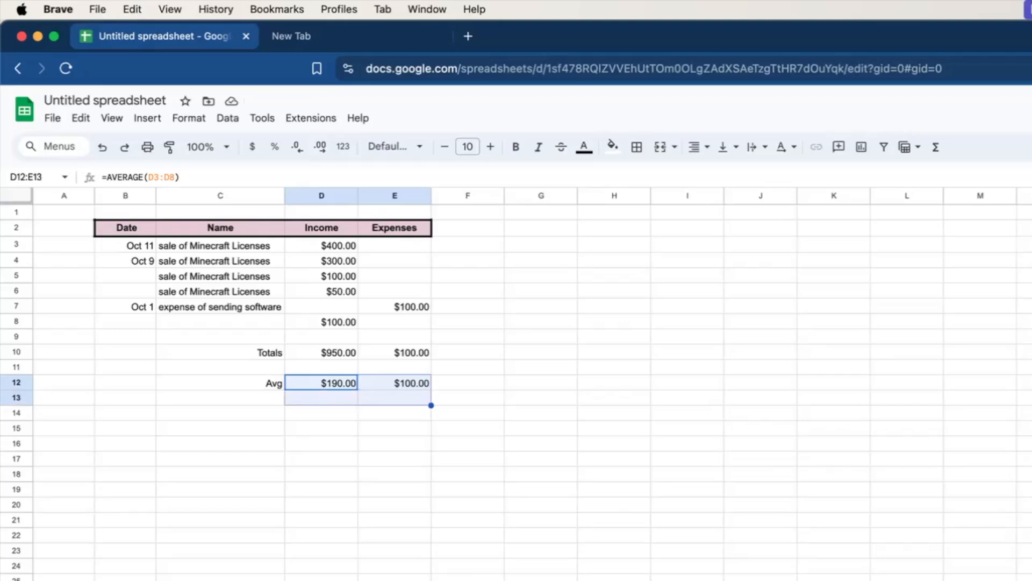
{"action": "key", "text": "super+d"}
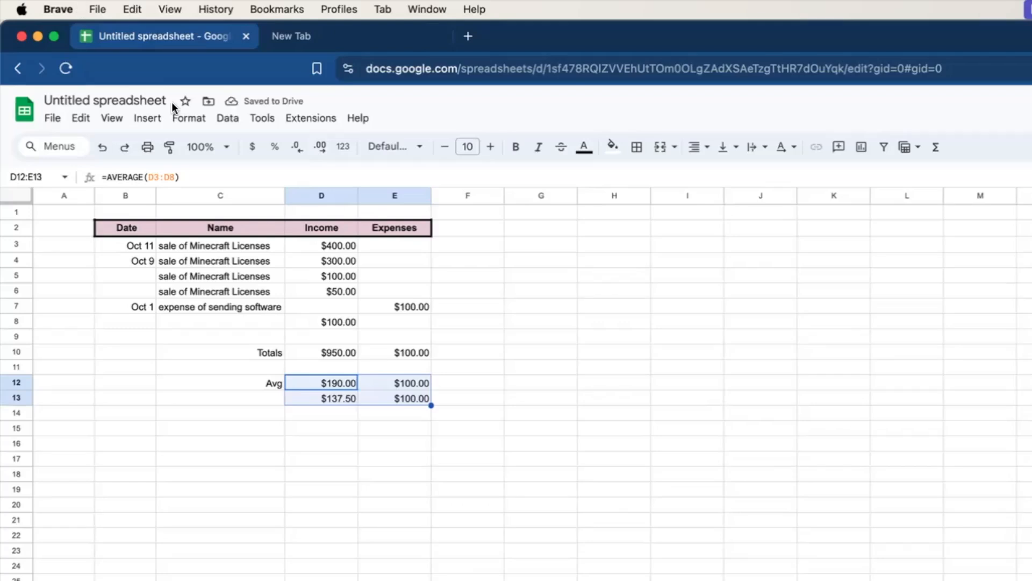
{"action": "left_click", "coordinate": [354, 412]}
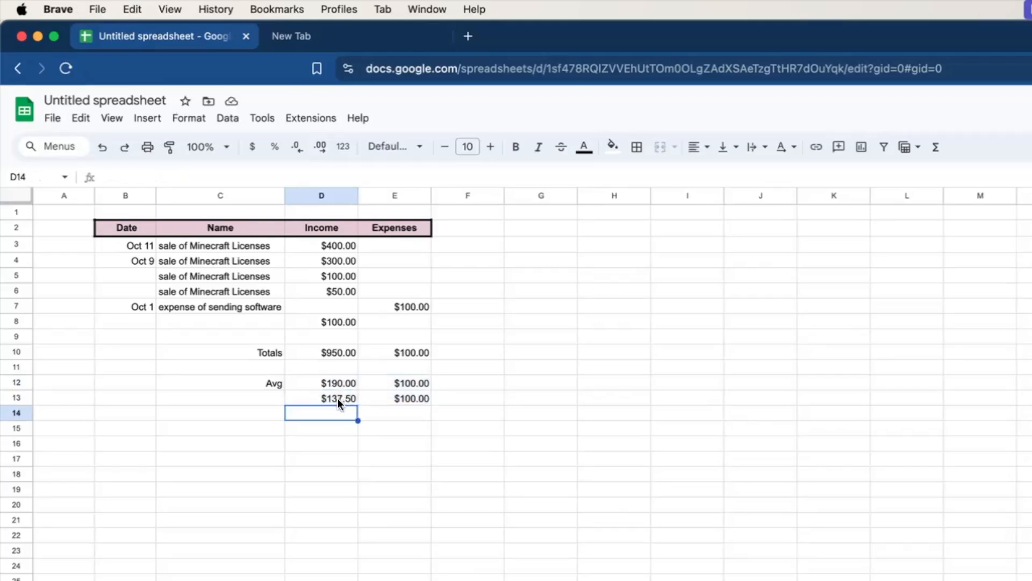
{"action": "left_click", "coordinate": [338, 397]}
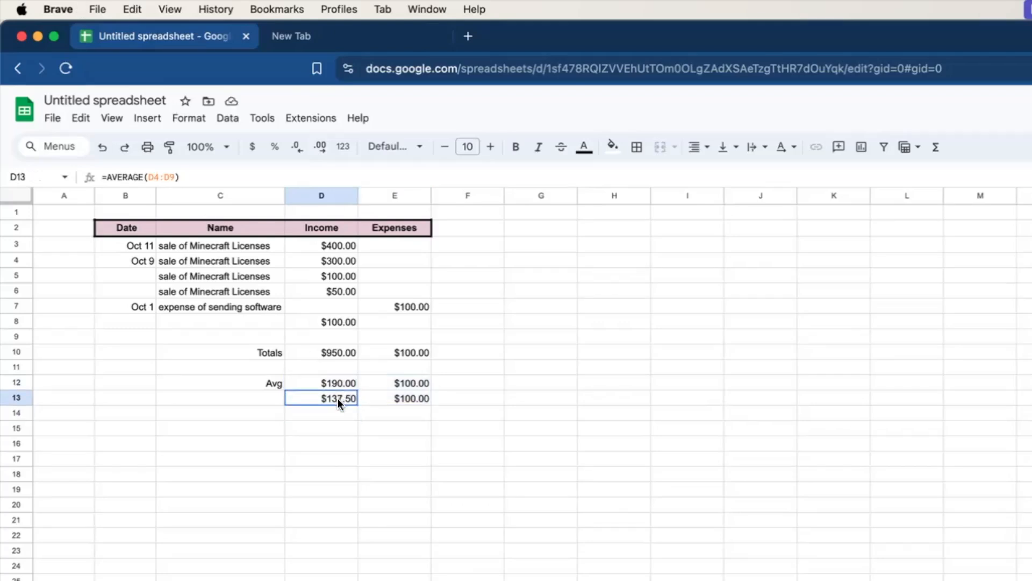
{"action": "left_click", "coordinate": [158, 171]}
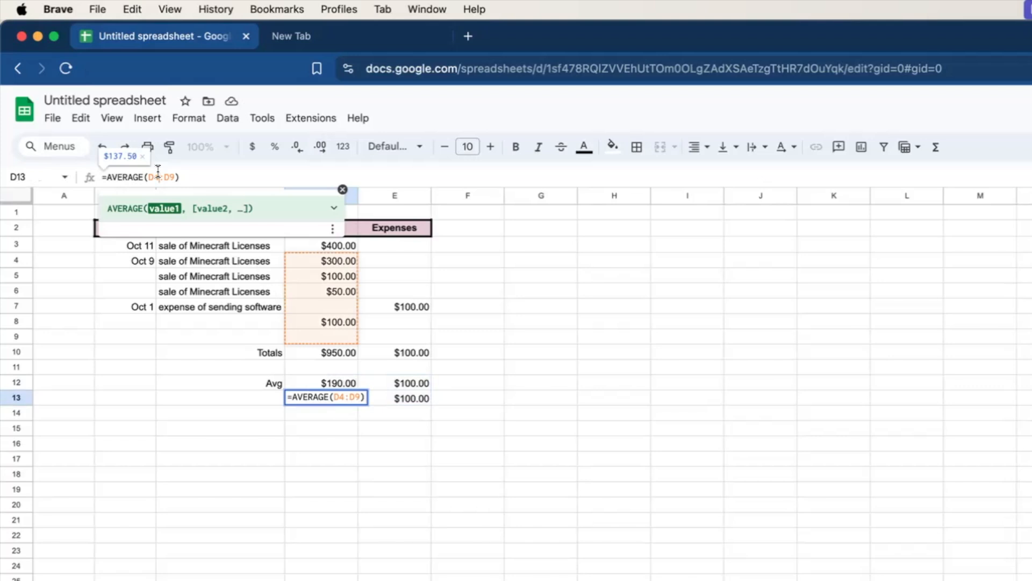
{"action": "key", "text": "Return"}
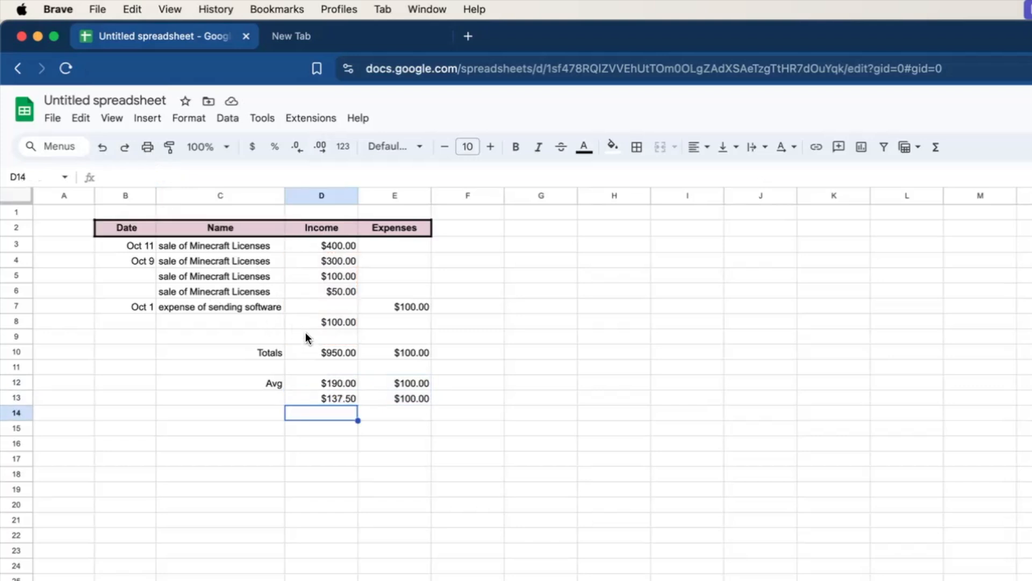
Change the start of the range in D13's average formula so that it reads =AVERAGE(D3:D9)
{"action": "left_click", "coordinate": [346, 399]}
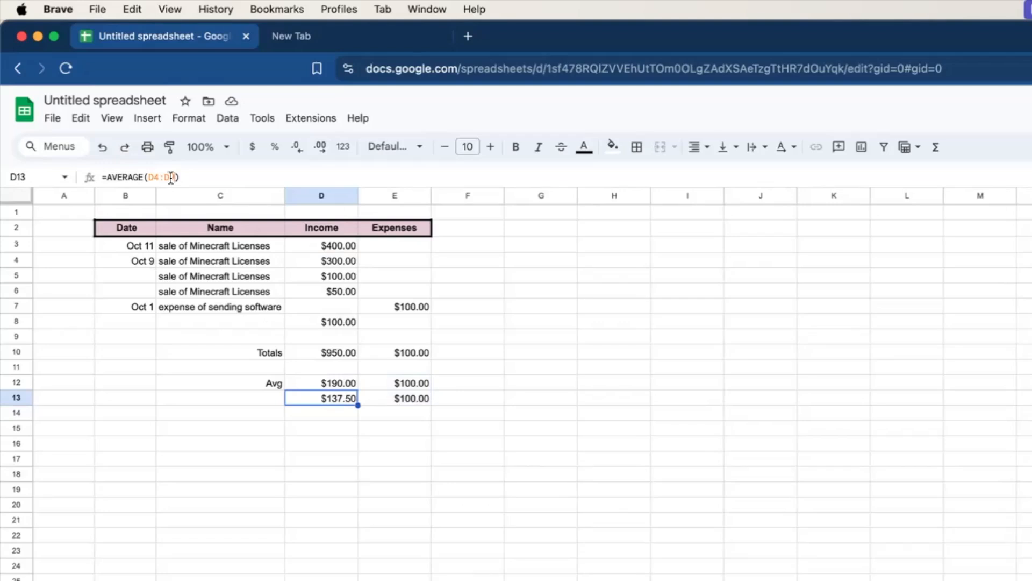
{"action": "left_click", "coordinate": [171, 178]}
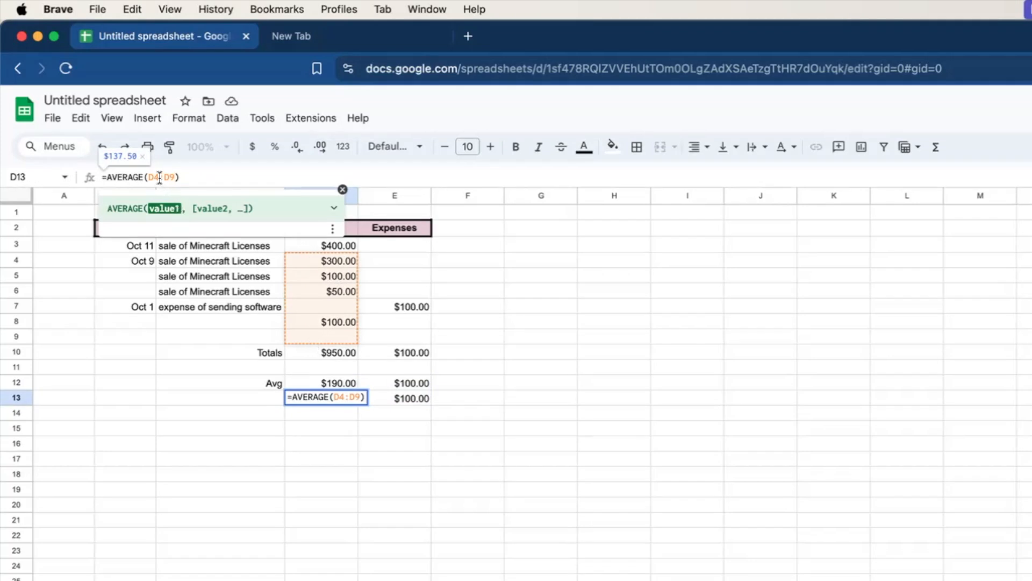
{"action": "key", "text": "BackSpace"}
{"action": "type", "text": "3"}
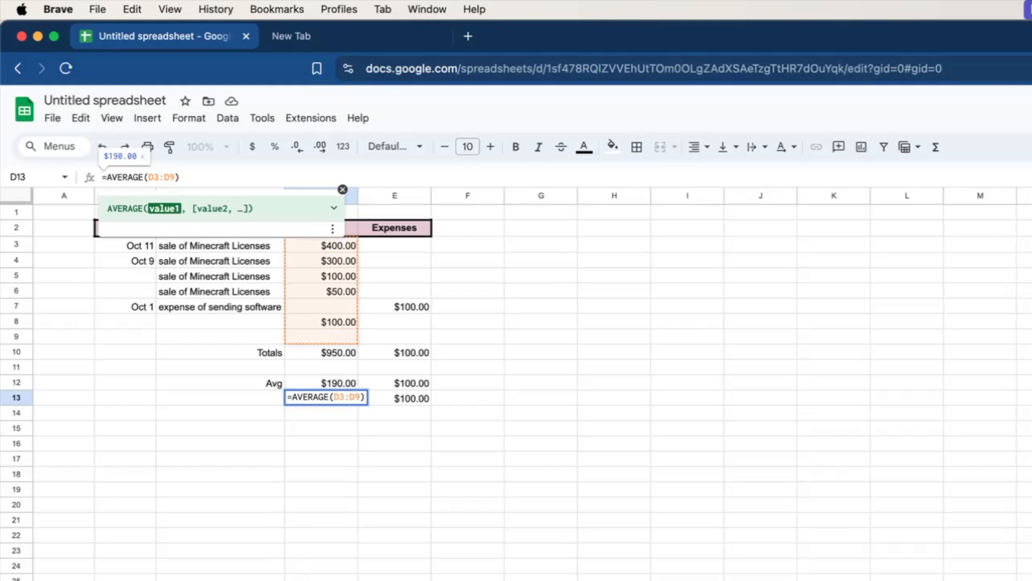
{"action": "key", "text": "Return"}
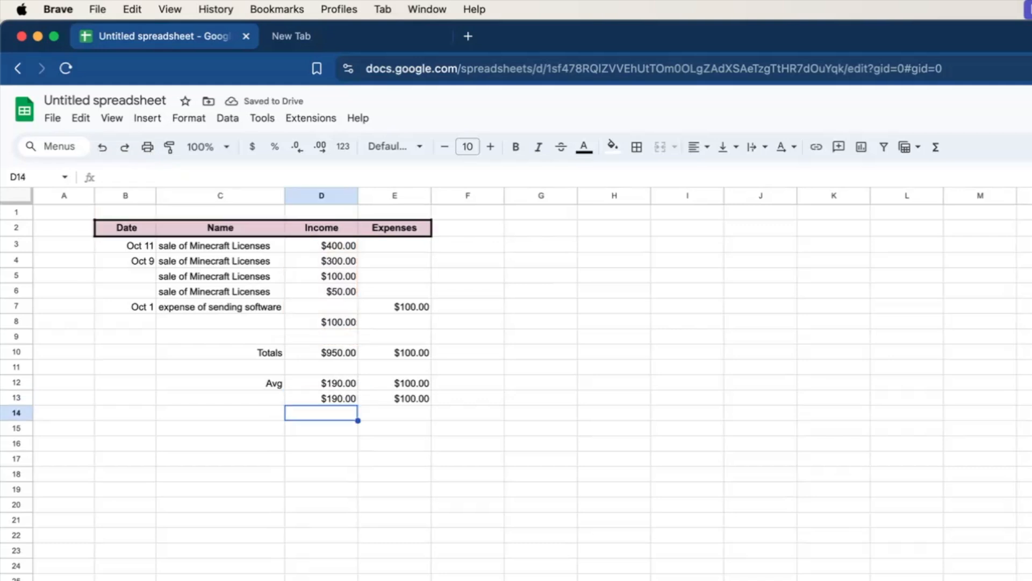
Clear the extra average formulas from cells D13 and E13
{"action": "left_click", "coordinate": [322, 398]}
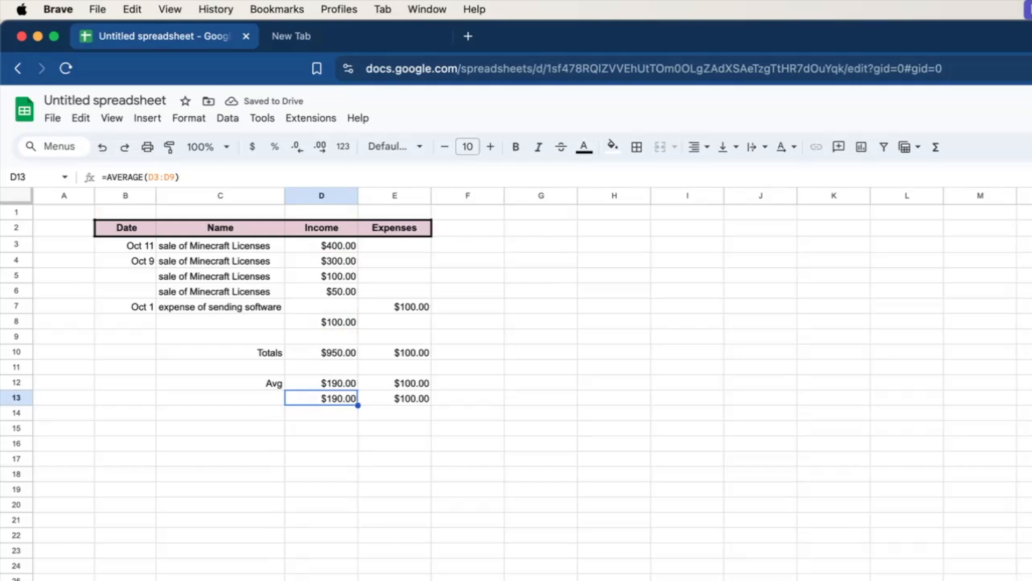
{"action": "key", "text": "Delete"}
{"action": "left_click", "coordinate": [394, 398]}
{"action": "key", "text": "Delete"}
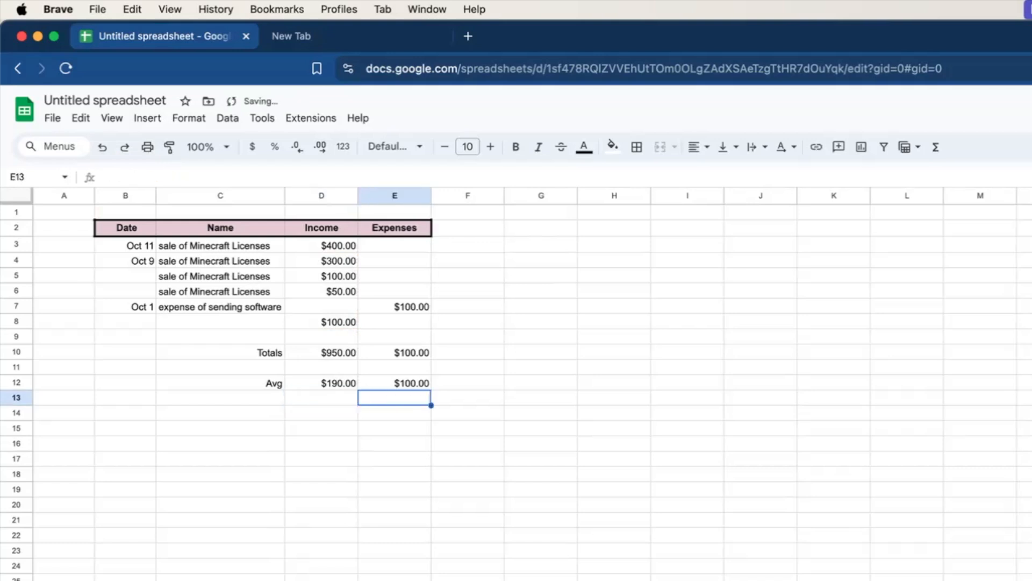